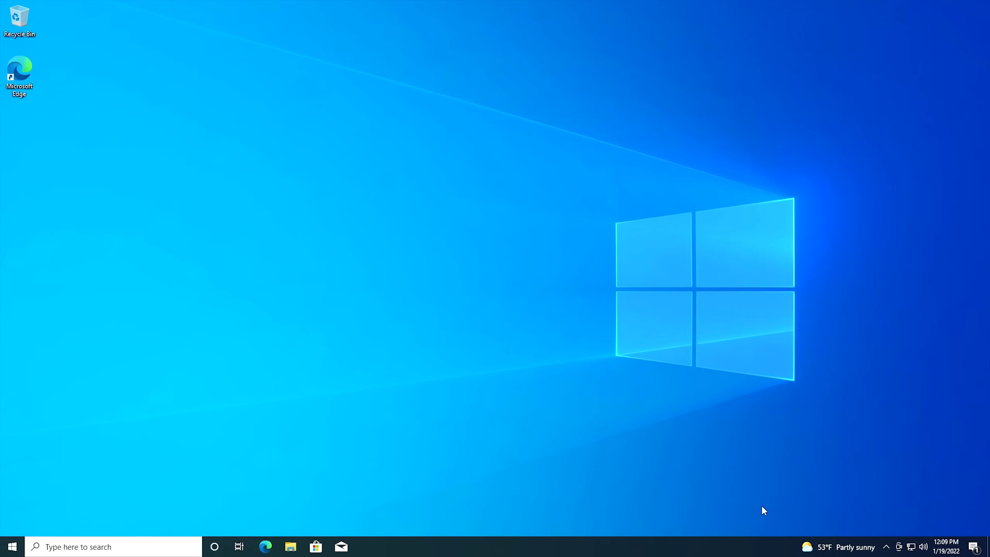
Turn off the taskbar's News and interests widget
right_click(774, 552)
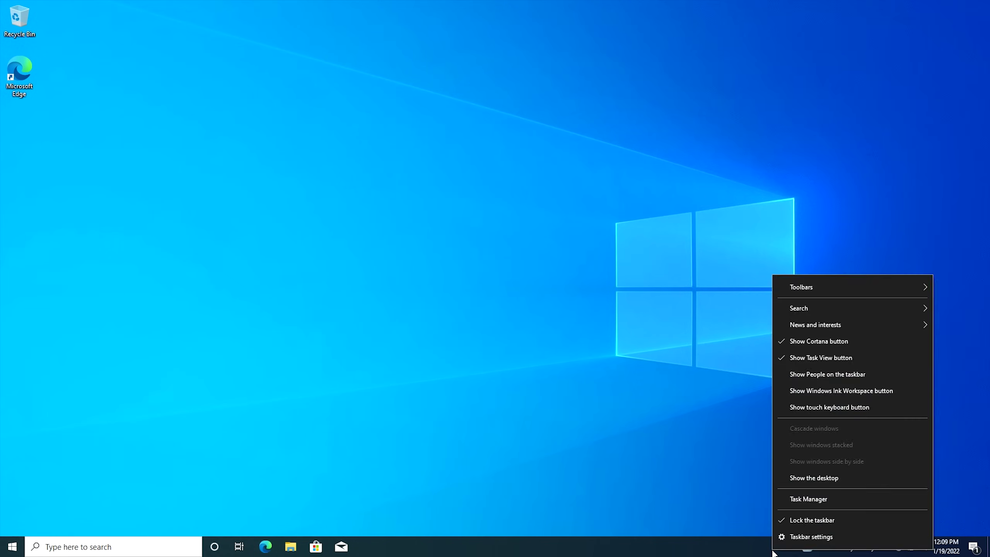
mouse_move(839, 331)
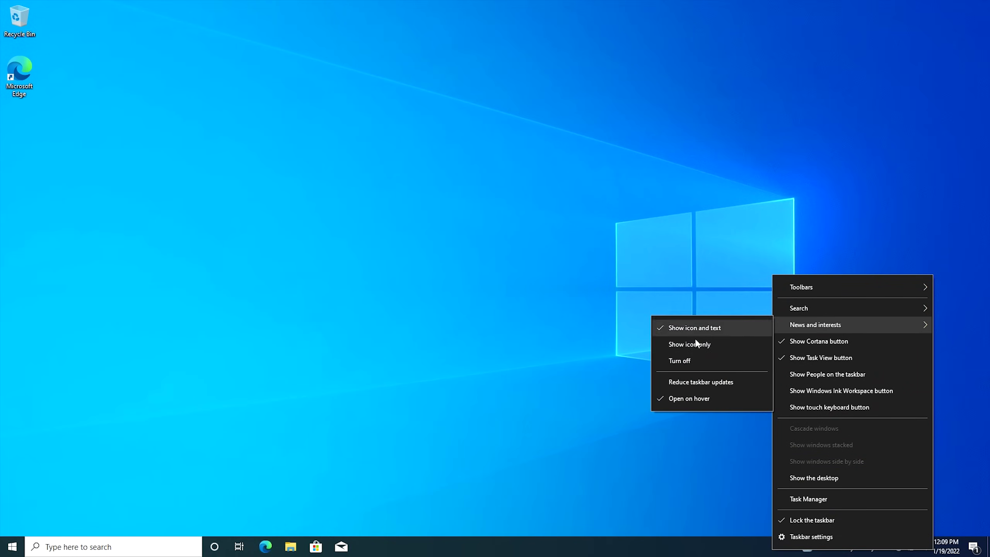
click(696, 361)
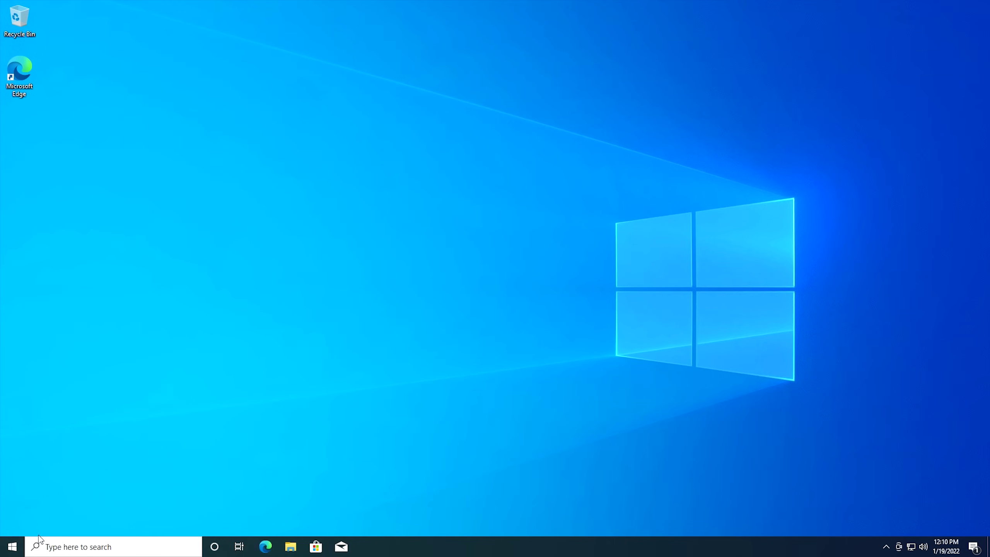
Set the taskbar Search box to Hidden
right_click(69, 548)
mouse_move(205, 309)
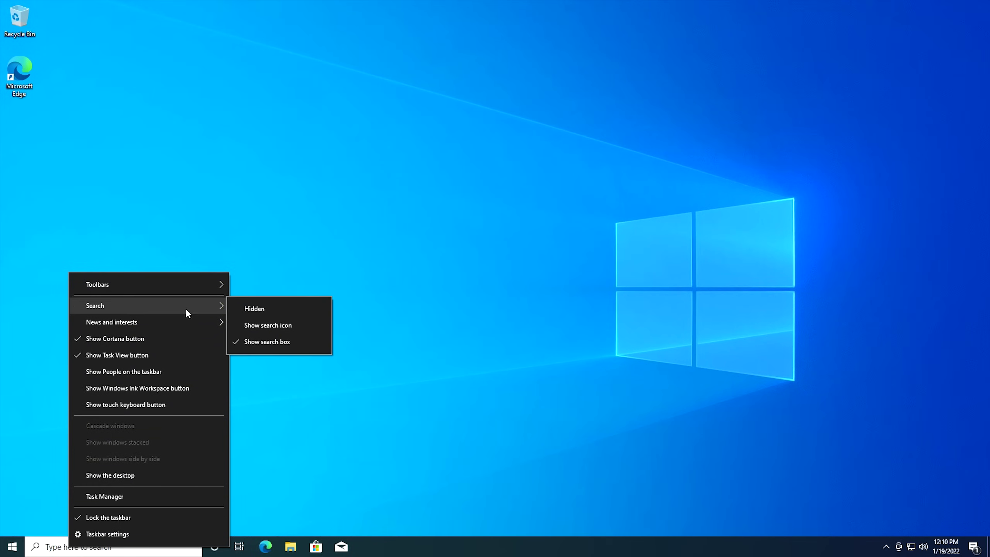
click(245, 309)
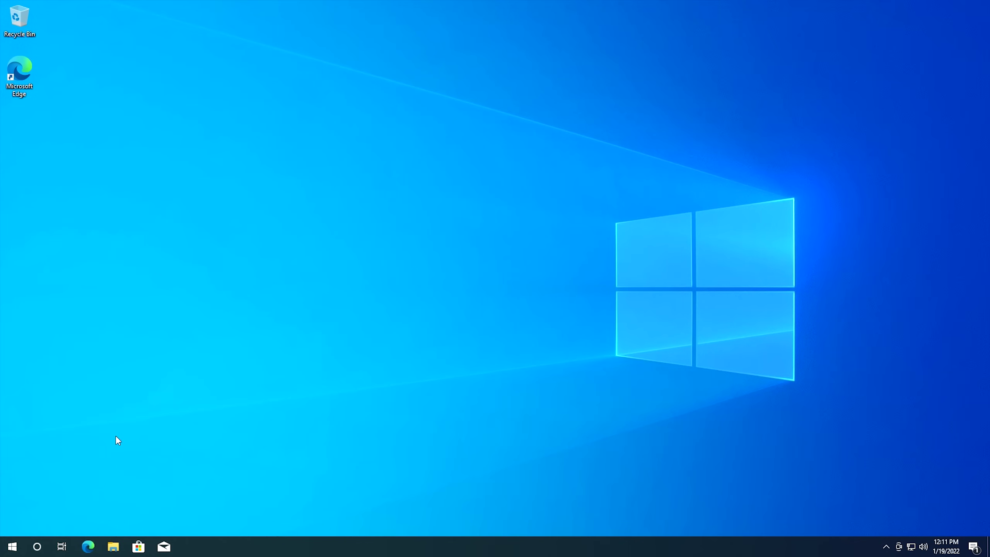
Switch Clipboard history On under Settings > System > Clipboard
click(11, 546)
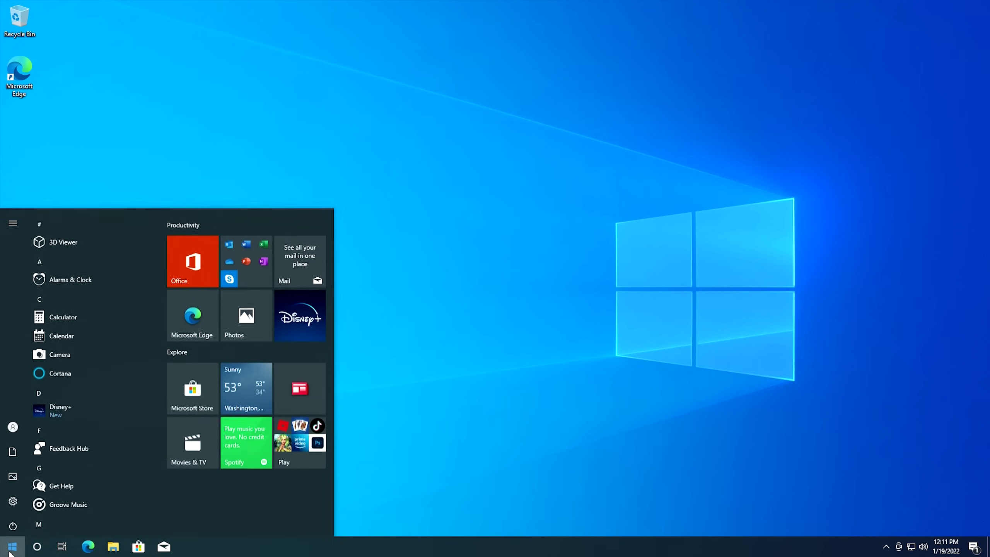
click(13, 499)
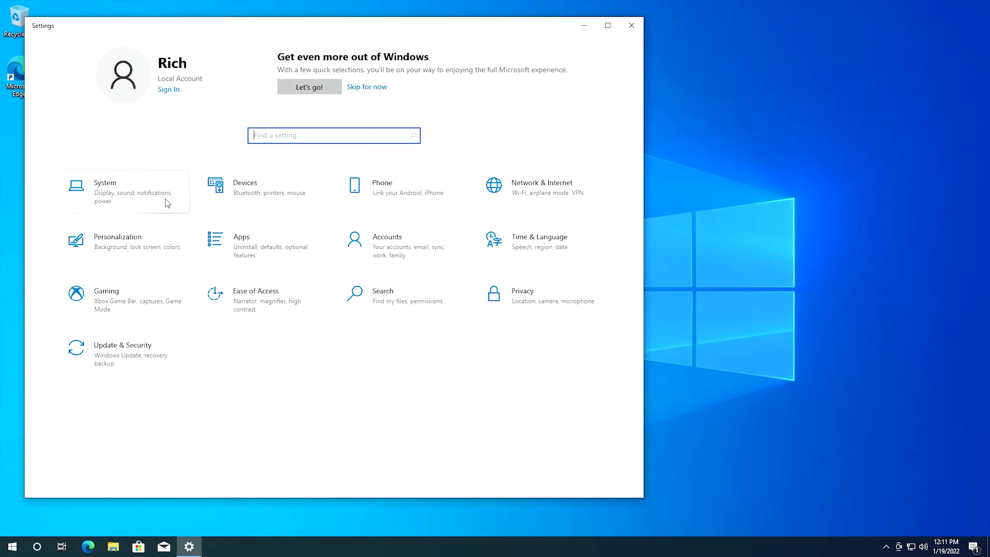
click(146, 199)
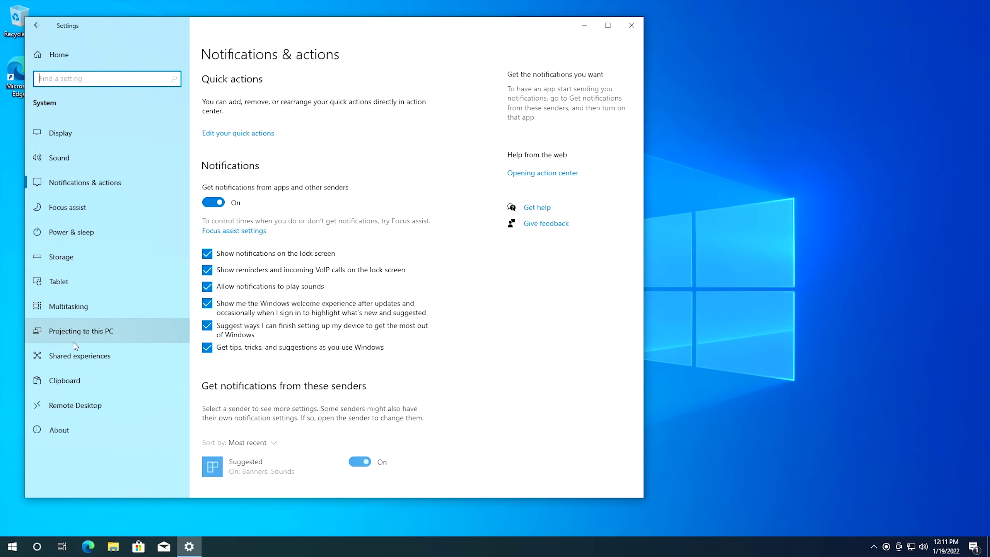
click(80, 385)
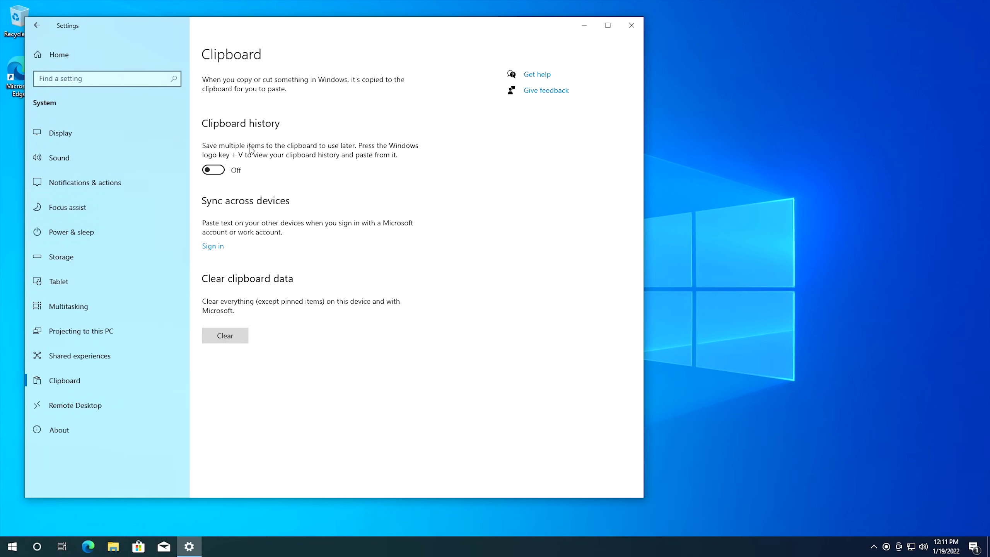
click(219, 171)
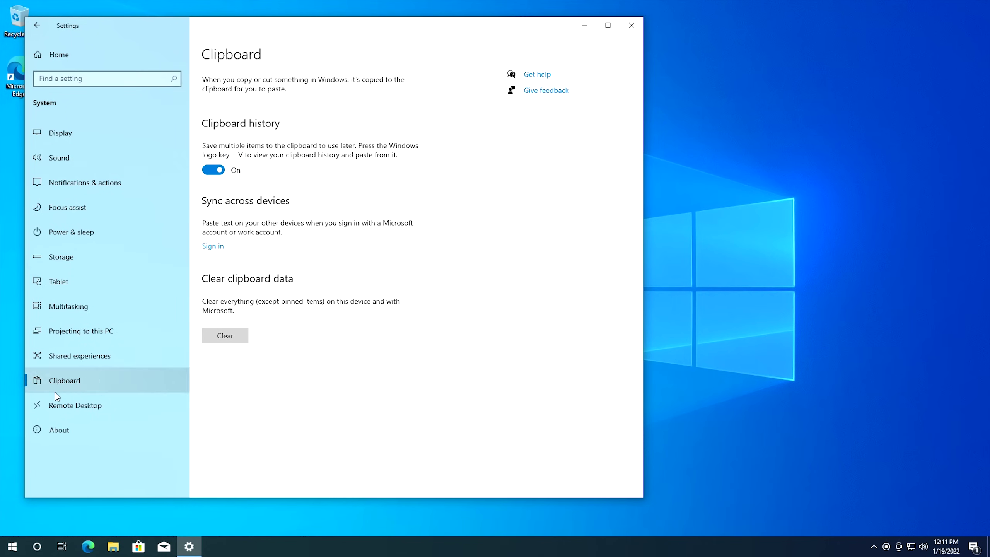
Launch Notepad and type the test words 'one two three'
click(12, 547)
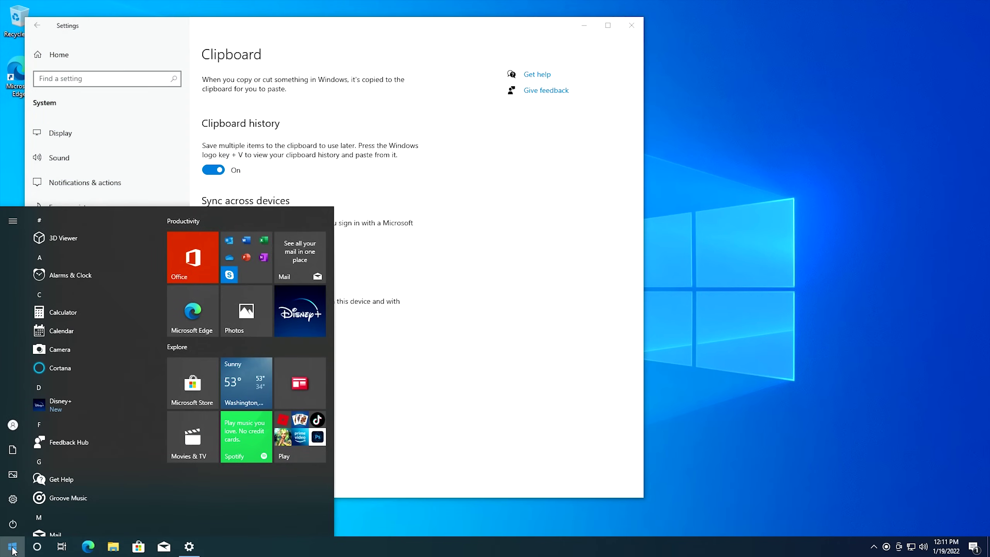
text(note)
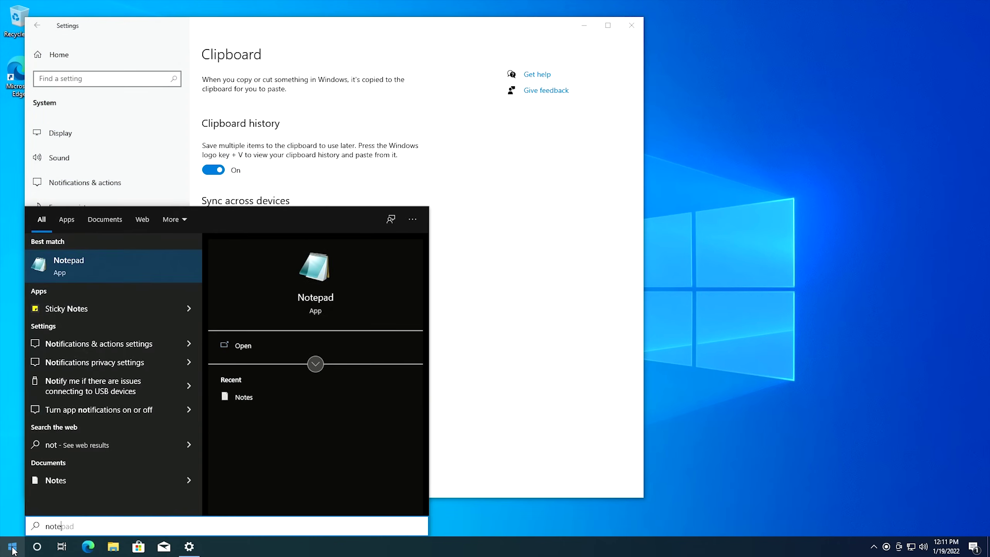
click(93, 277)
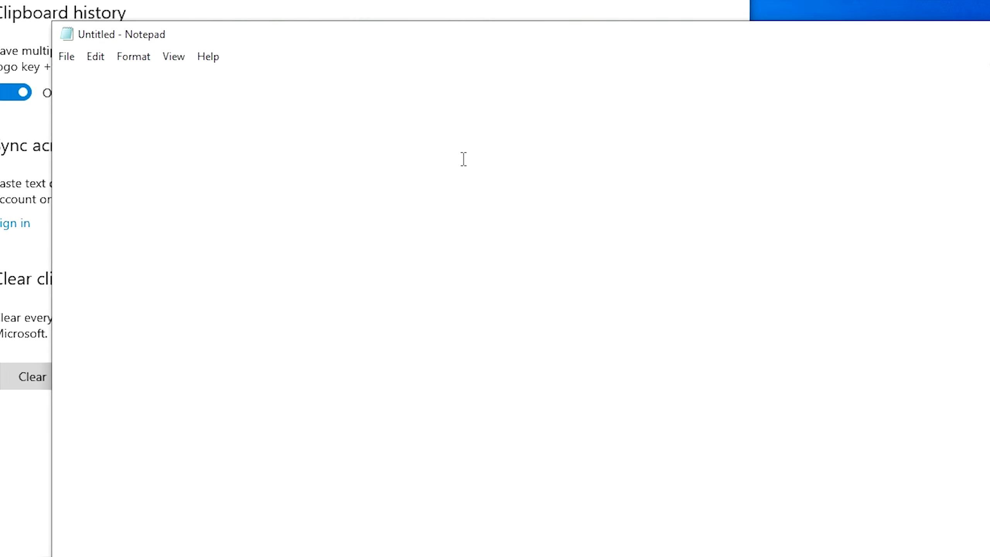
text(one two three)
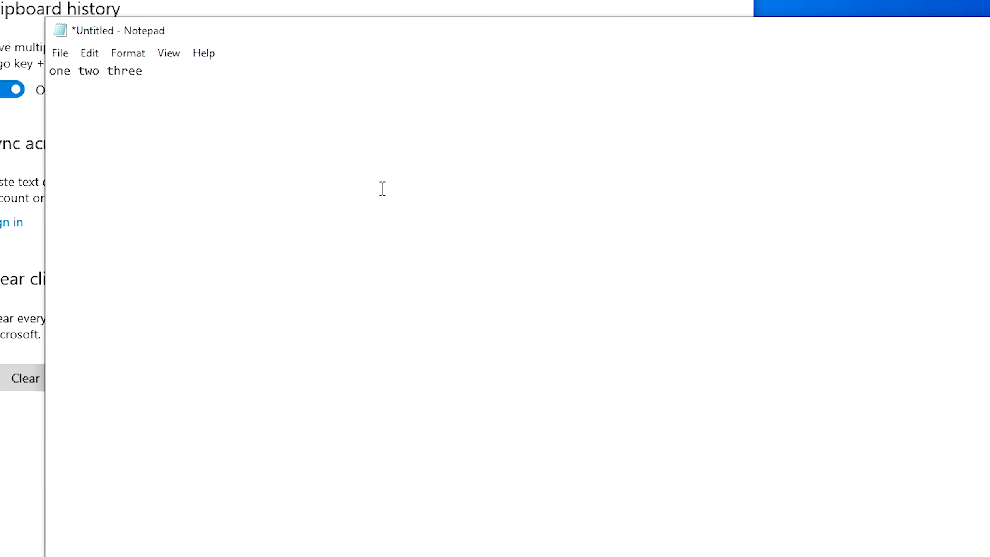
Copy the words one, two and three separately into the clipboard
double_click(59, 72)
right_click(58, 74)
click(117, 132)
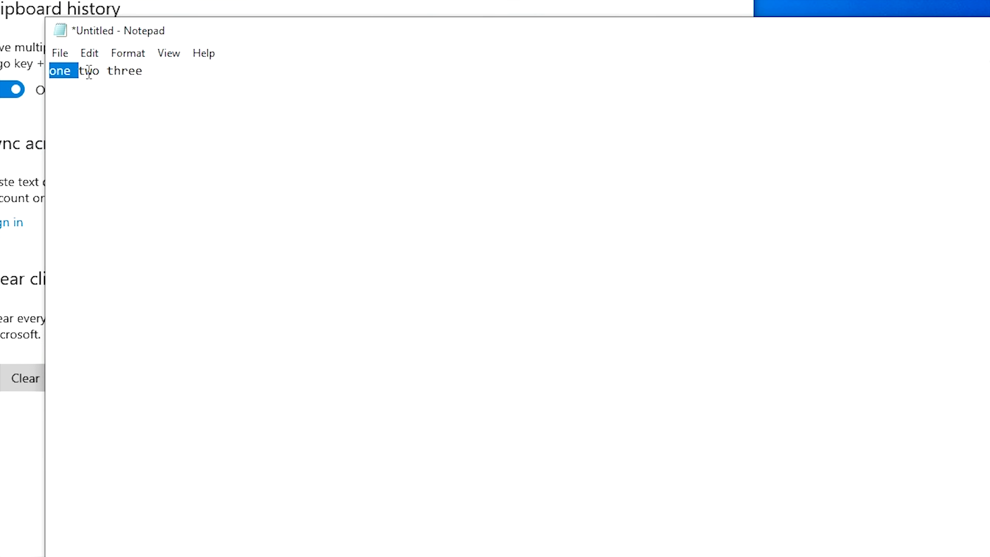
double_click(88, 71)
right_click(86, 72)
click(132, 131)
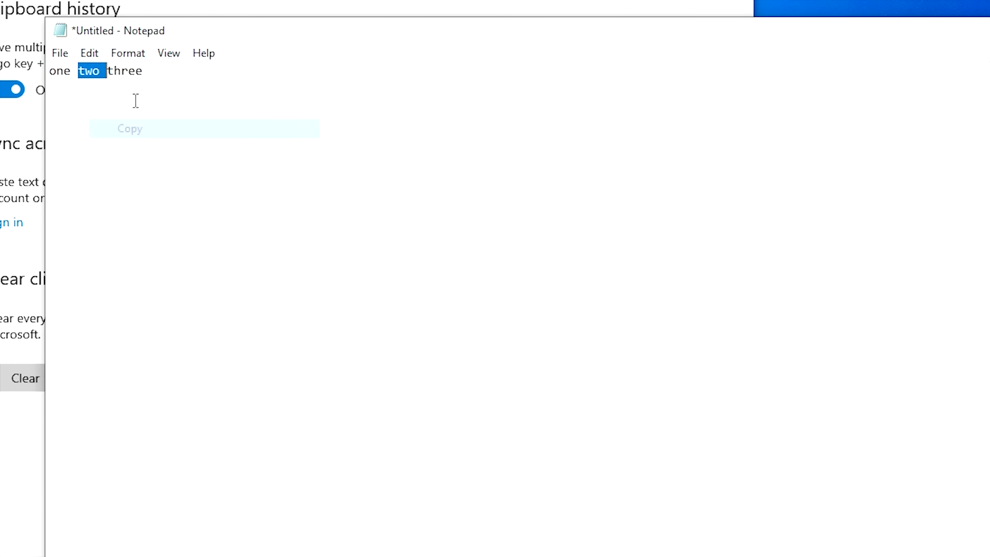
double_click(126, 71)
right_click(128, 72)
click(176, 132)
Paste the last copied word after the text and add a blank line
click(129, 144)
click(193, 103)
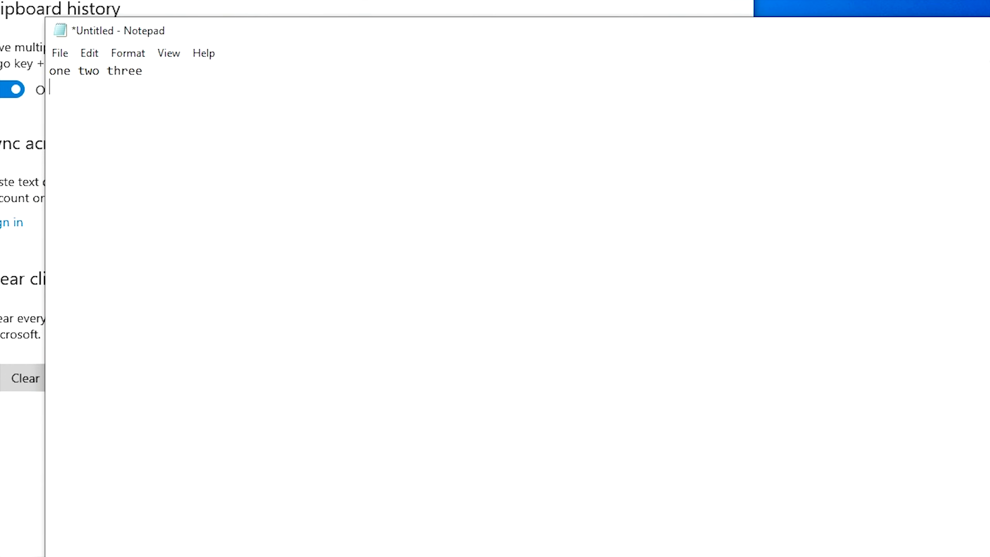
right_click(141, 112)
click(195, 186)
key(Return)
key(Return)
View the clipboard history with Win+V, then close Notepad without saving
key(super+v)
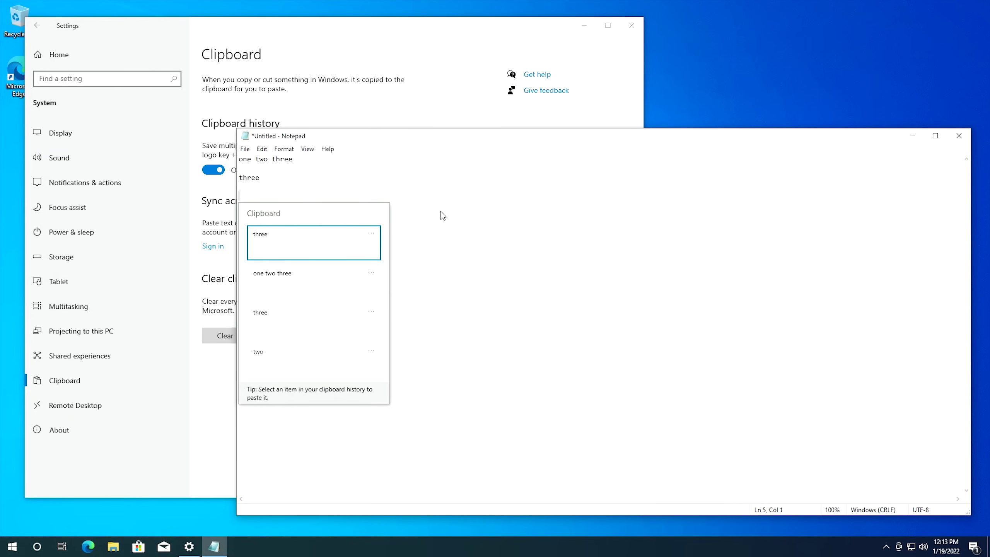
click(449, 214)
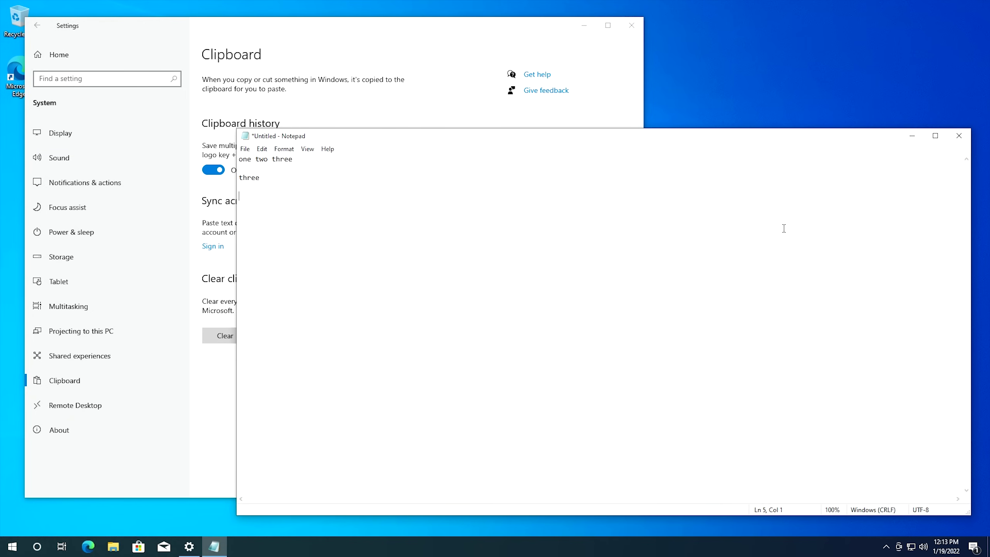
click(960, 137)
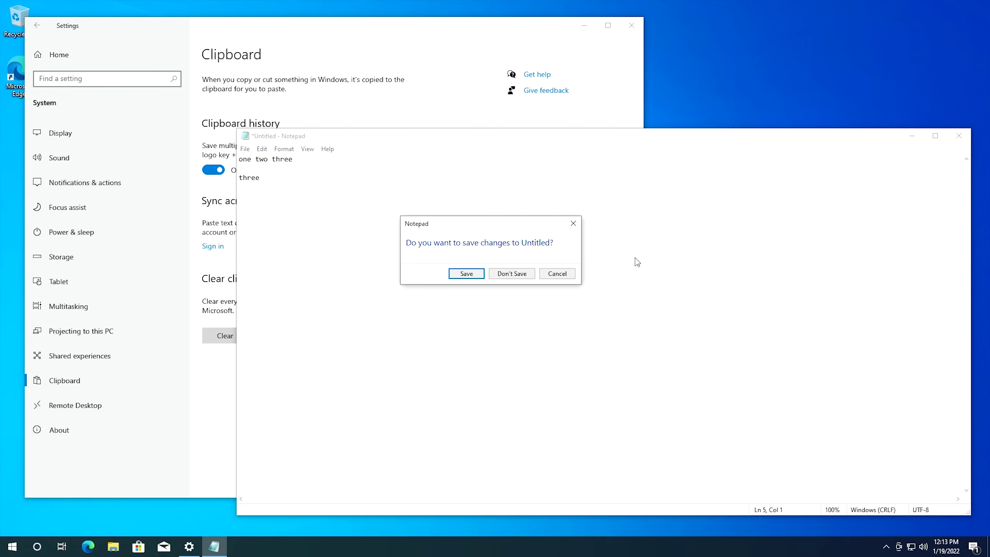
click(530, 275)
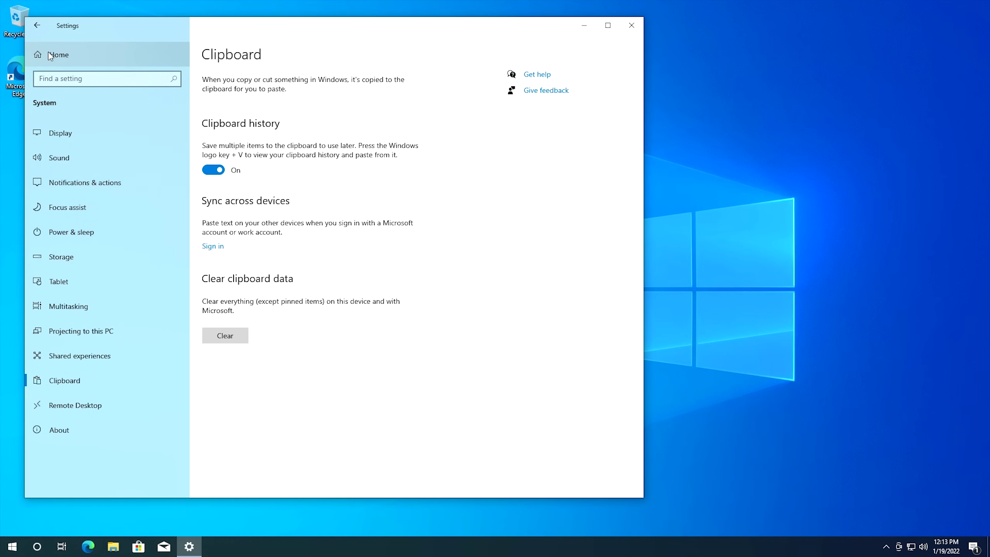
In Update & Security, turn on automatic active hours adjustment, keeping 8:00 AM–5:00 PM
click(64, 57)
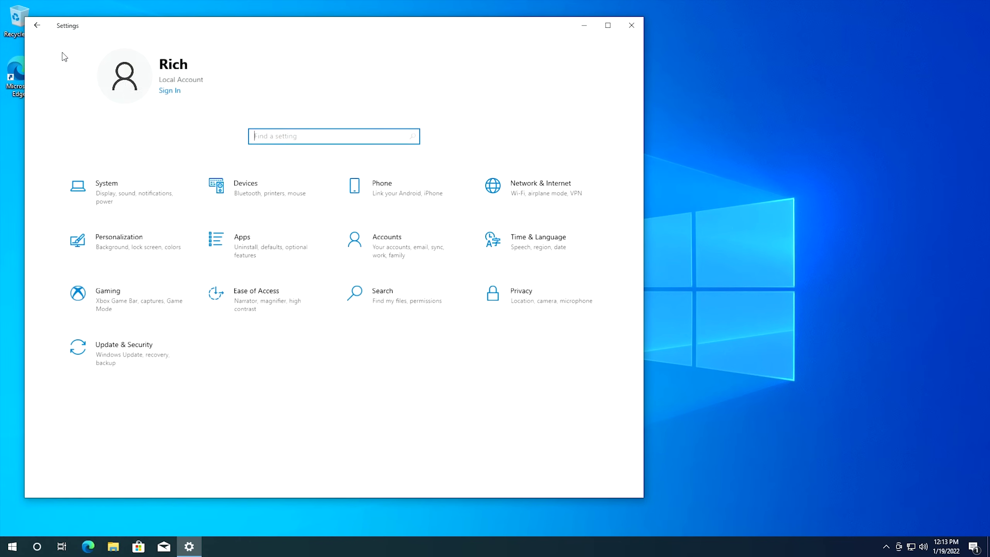
click(116, 353)
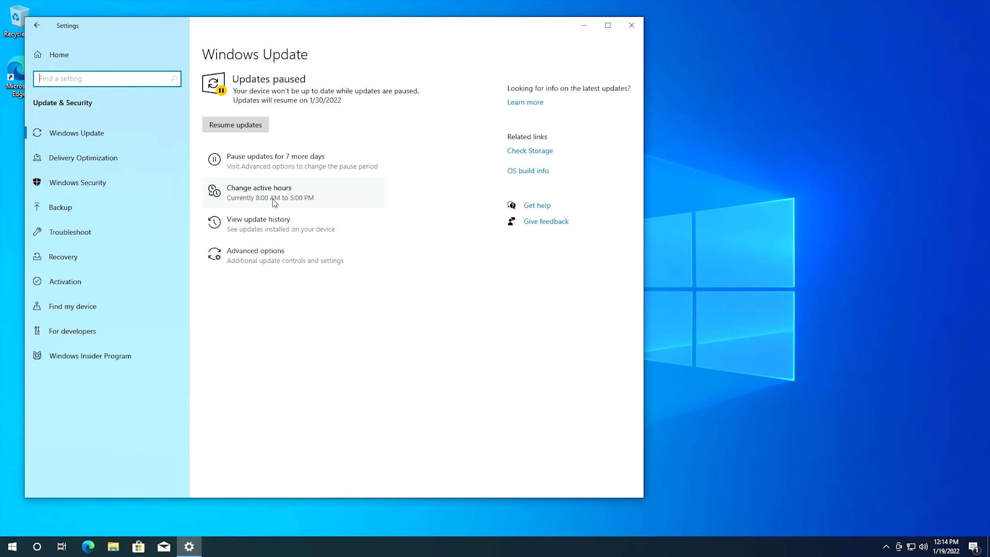
click(265, 195)
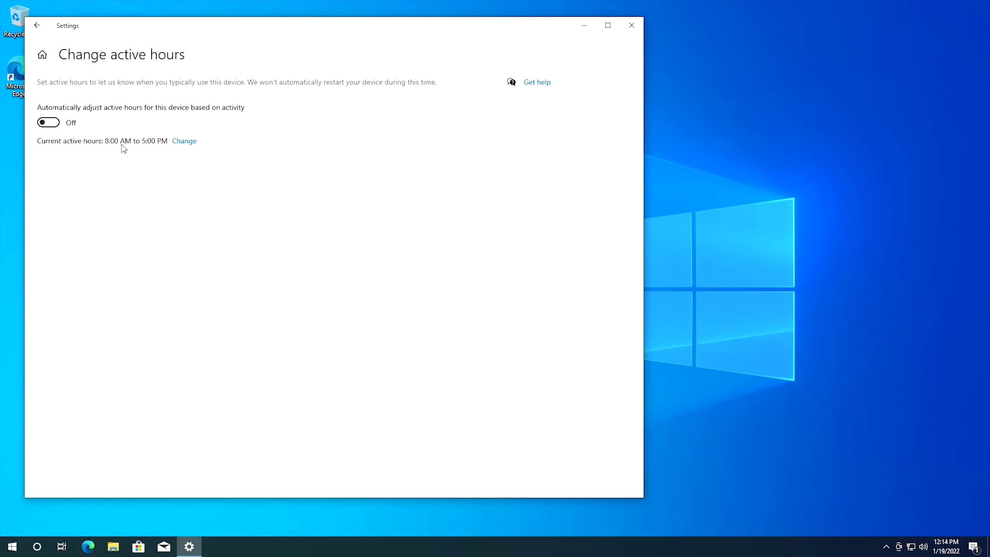
click(185, 141)
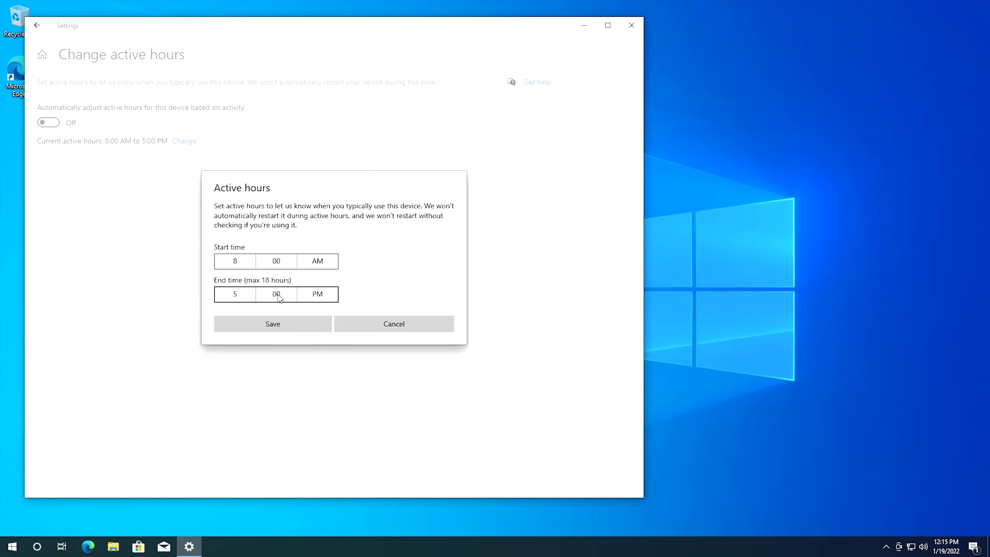
click(369, 330)
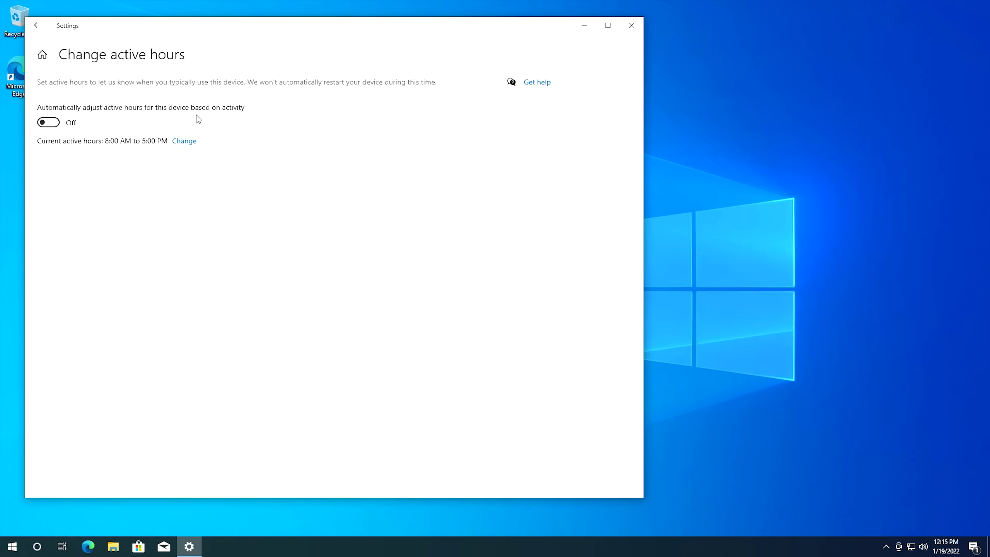
click(53, 128)
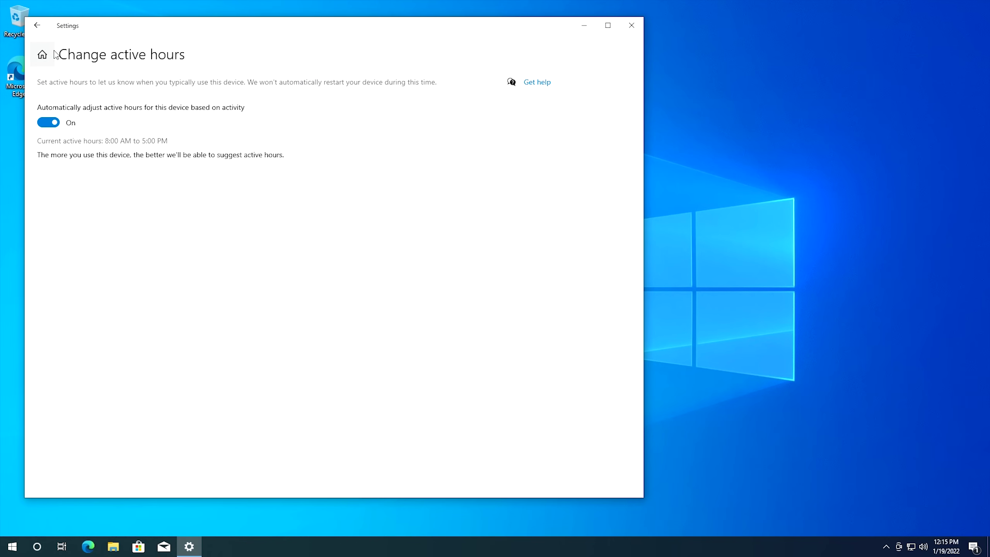
Switch 'Show suggestions occasionally in Start' Off under Personalization > Start
click(42, 56)
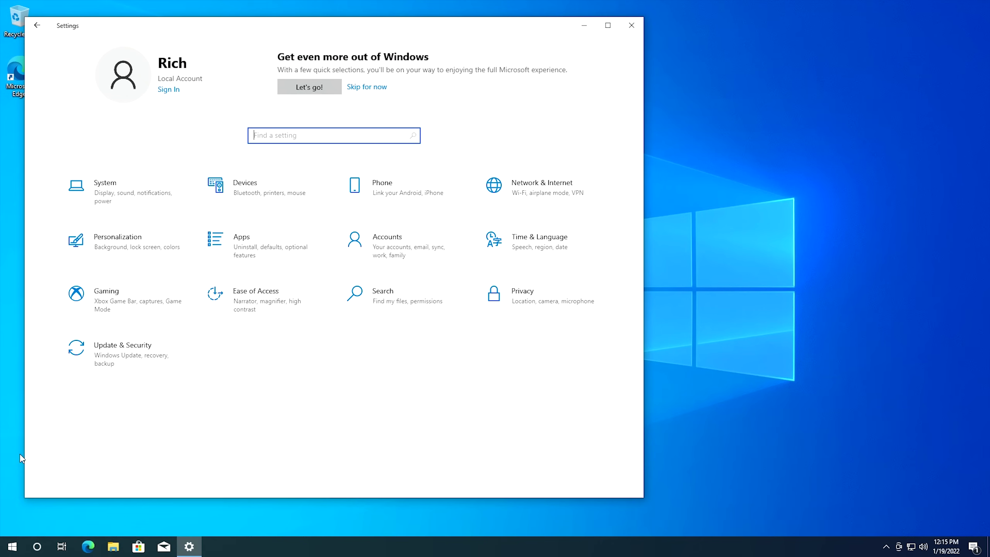
click(14, 546)
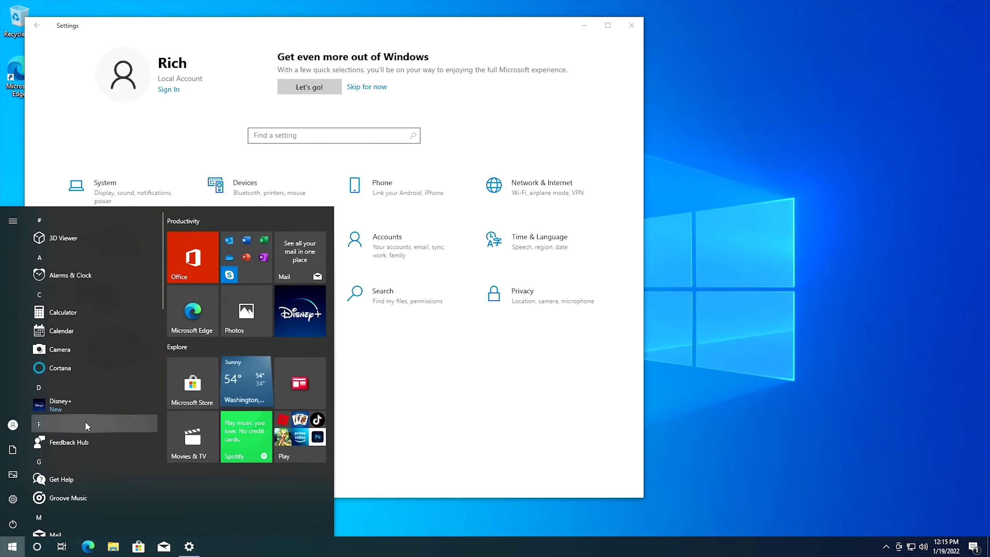
click(188, 25)
click(119, 244)
click(68, 261)
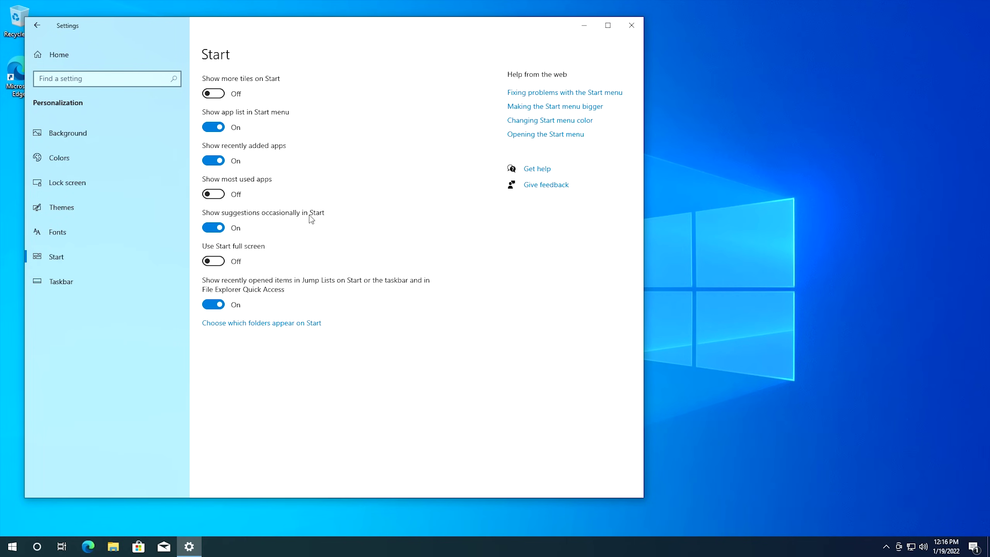
click(214, 228)
In the Start folder choices, turn Pictures and Documents off and File Explorer on
click(5, 547)
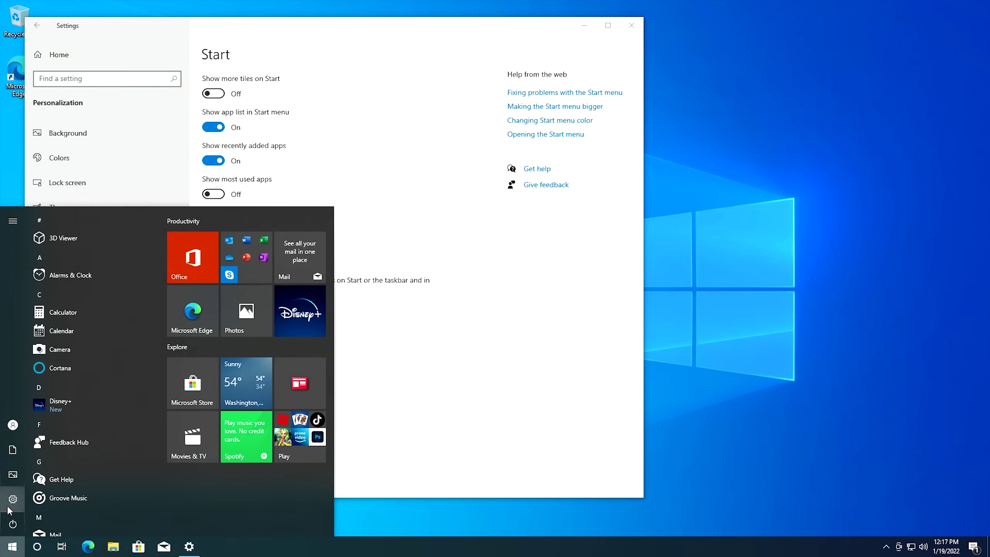
mouse_move(46, 451)
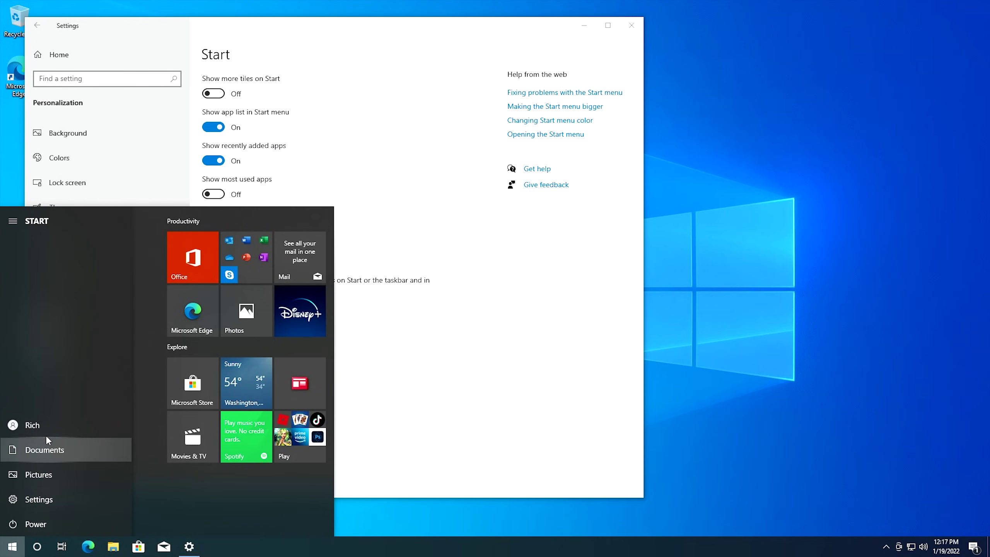
click(404, 393)
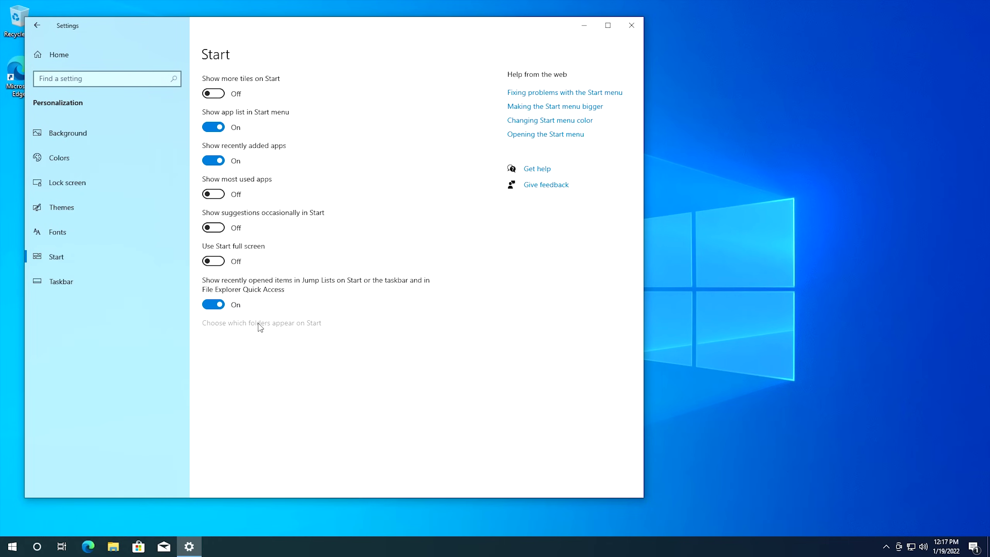
click(259, 324)
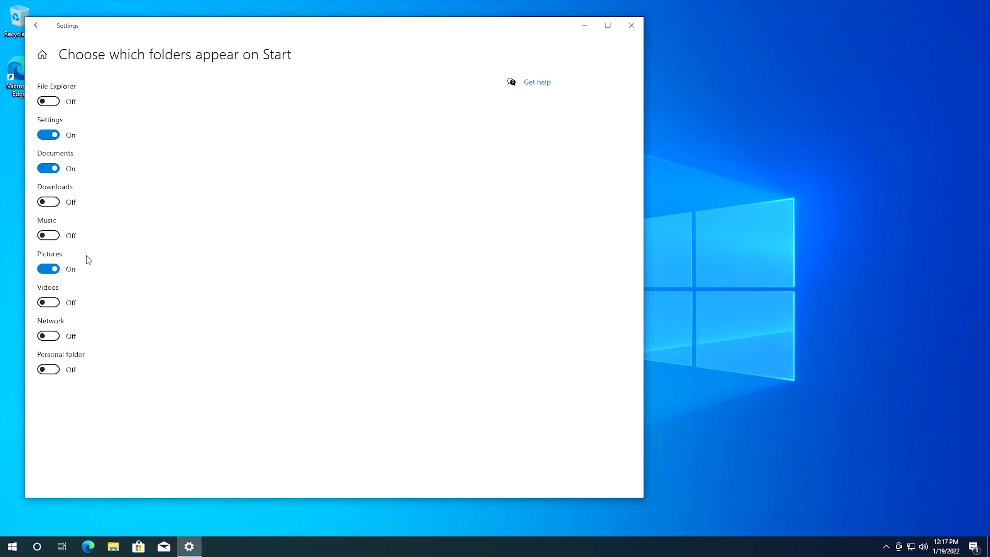
click(55, 269)
click(57, 173)
click(57, 102)
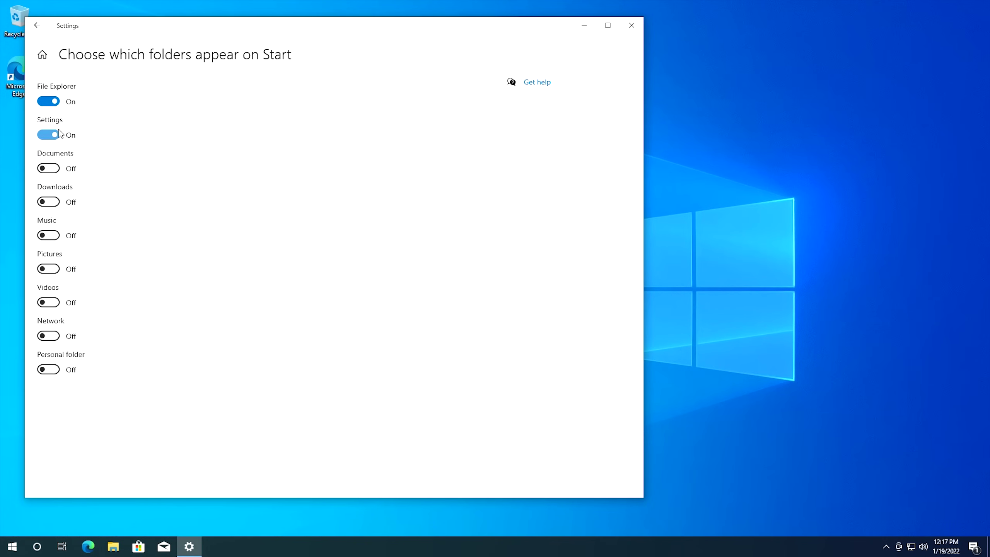
click(10, 543)
Check that Start's left rail now shows the File Explorer and Settings folders
mouse_move(12, 474)
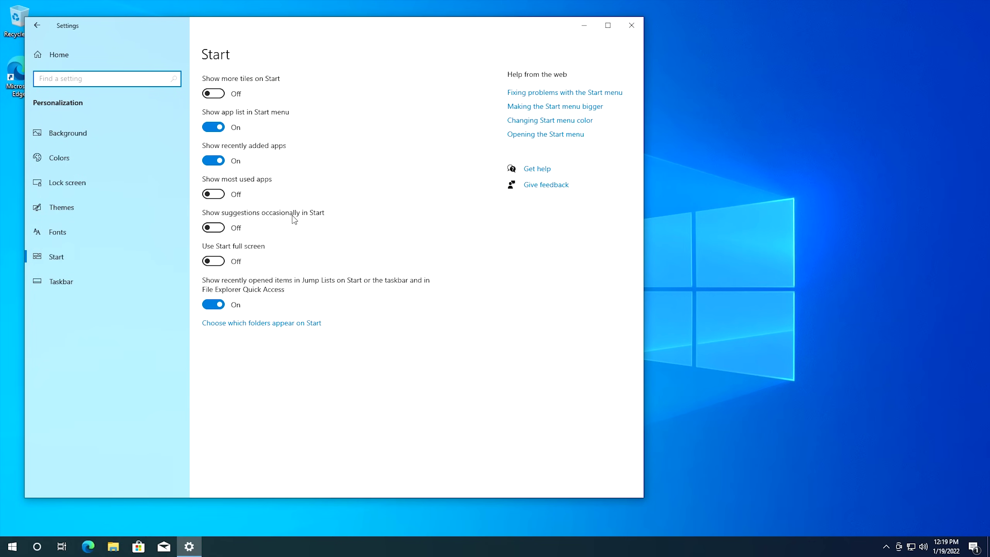
Turn off 'Replace Command Prompt with Windows PowerShell' and launch Command Prompt from Win+X
click(84, 283)
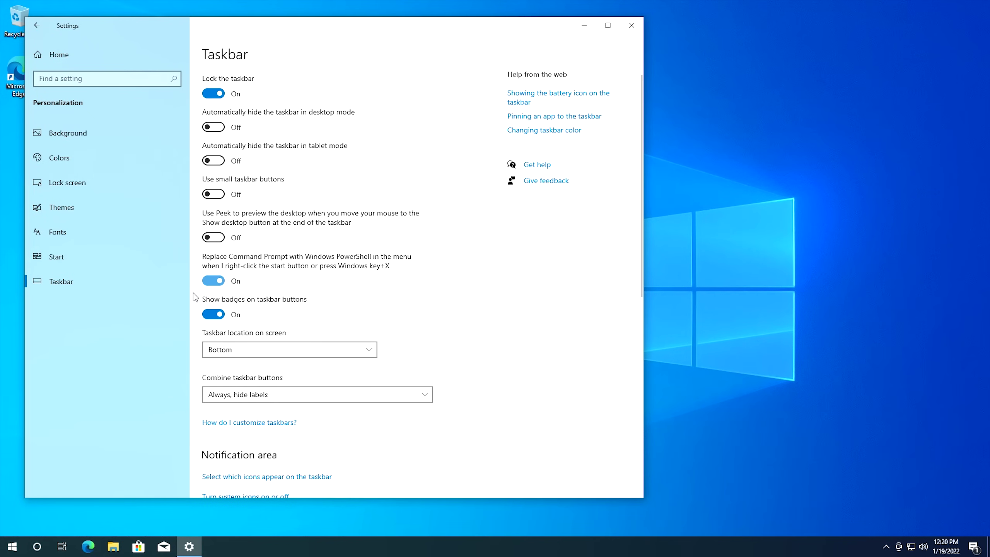
right_click(12, 547)
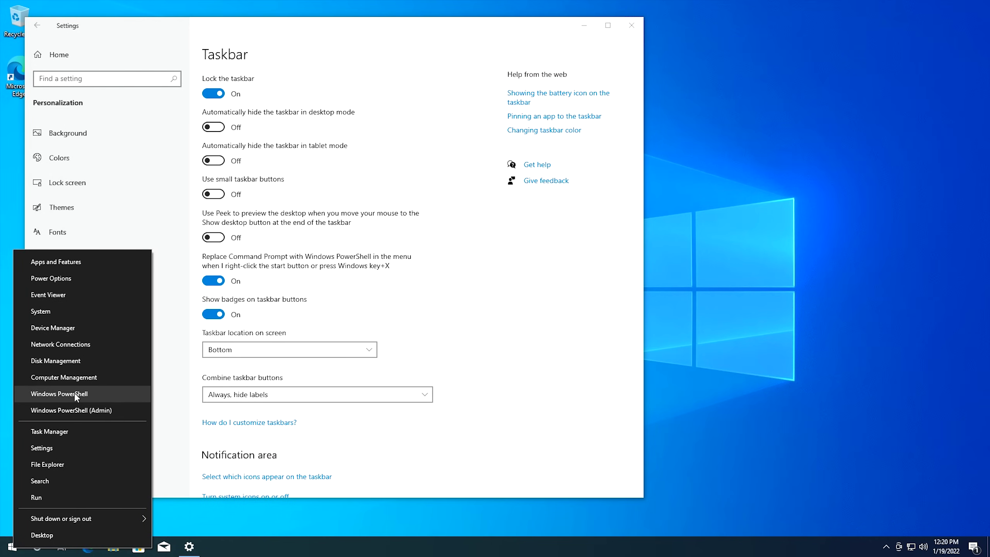
click(217, 281)
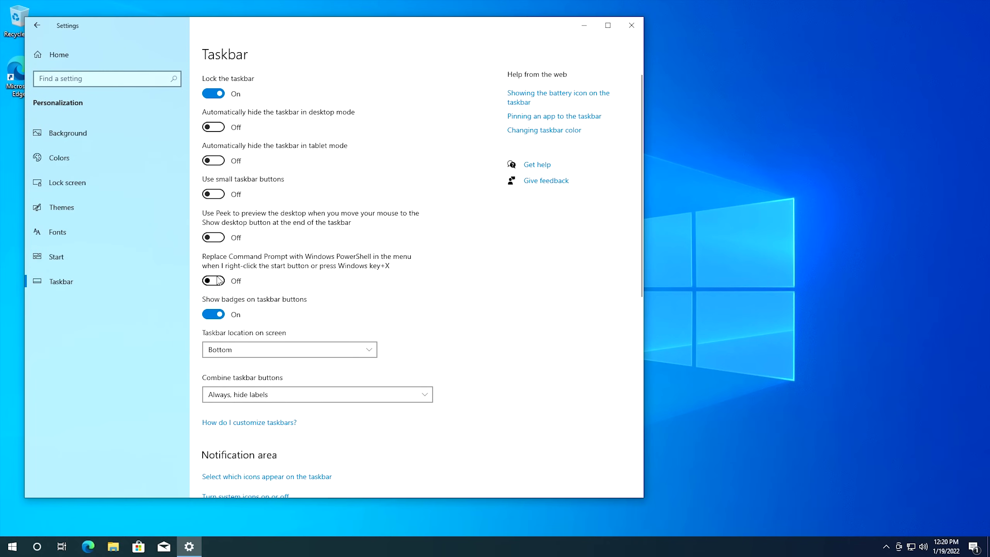
right_click(9, 549)
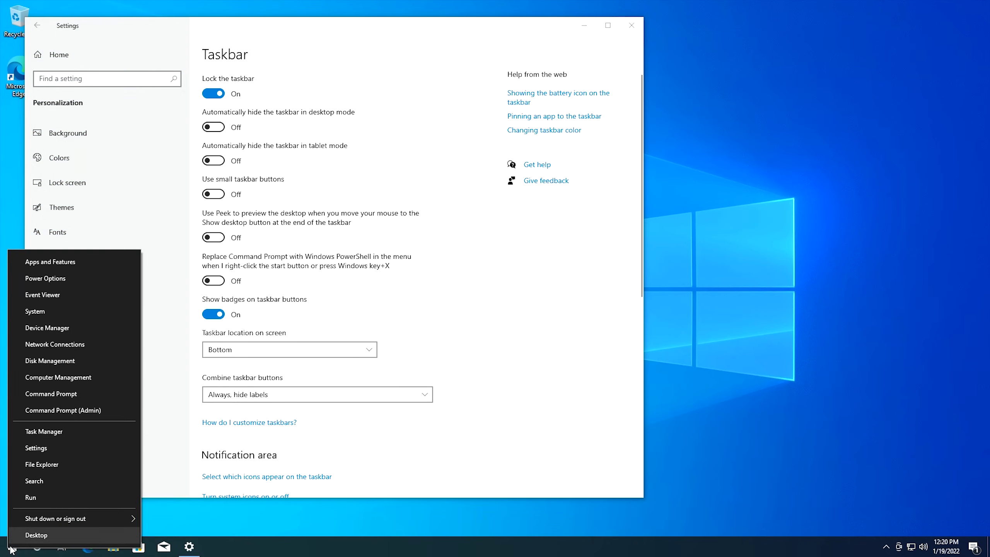
click(74, 395)
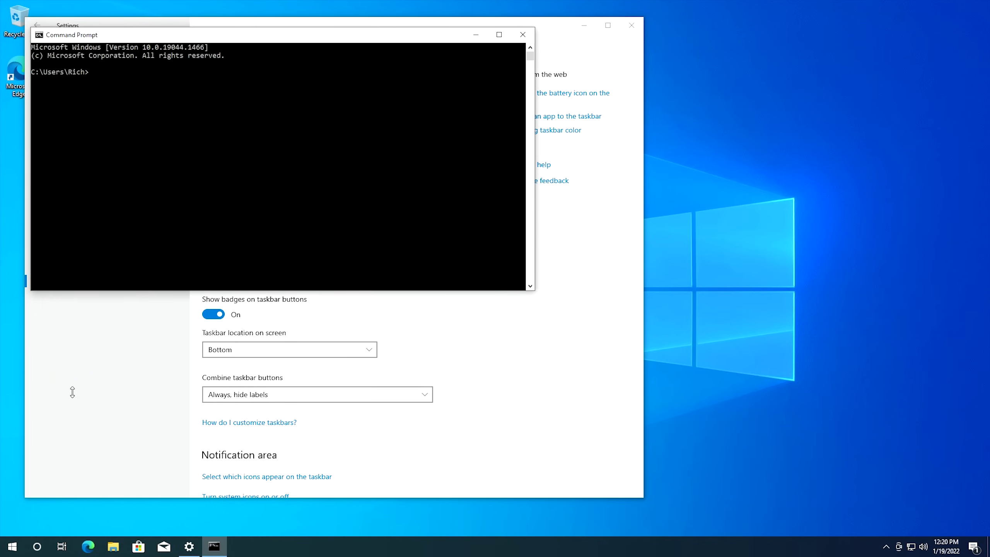
Close Command Prompt and switch background game recording Off in Gaming > Captures
click(523, 36)
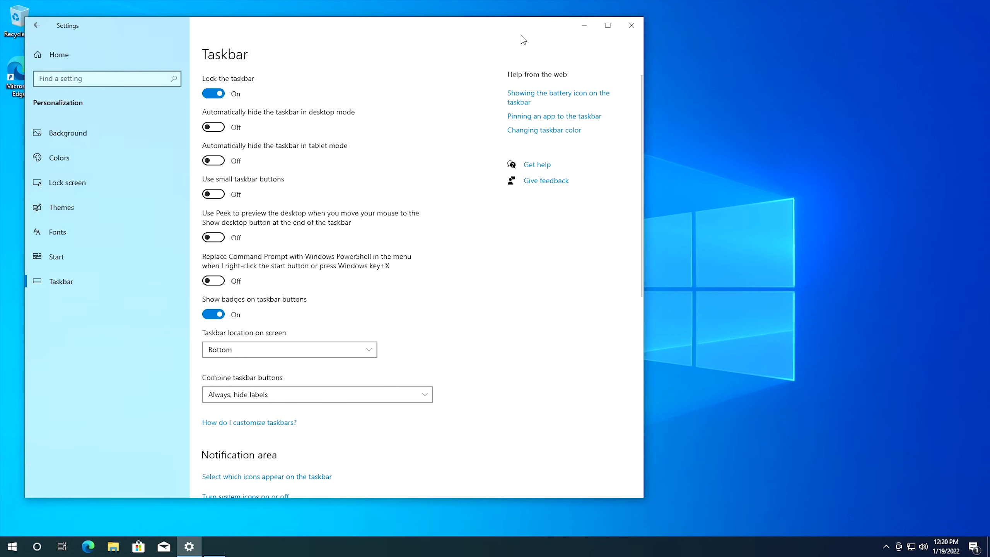
click(86, 59)
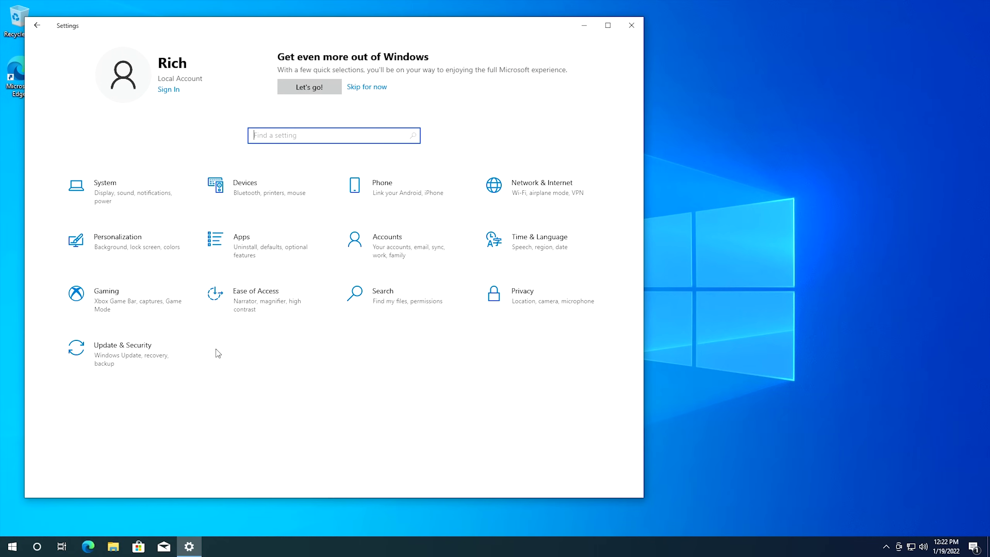
click(127, 315)
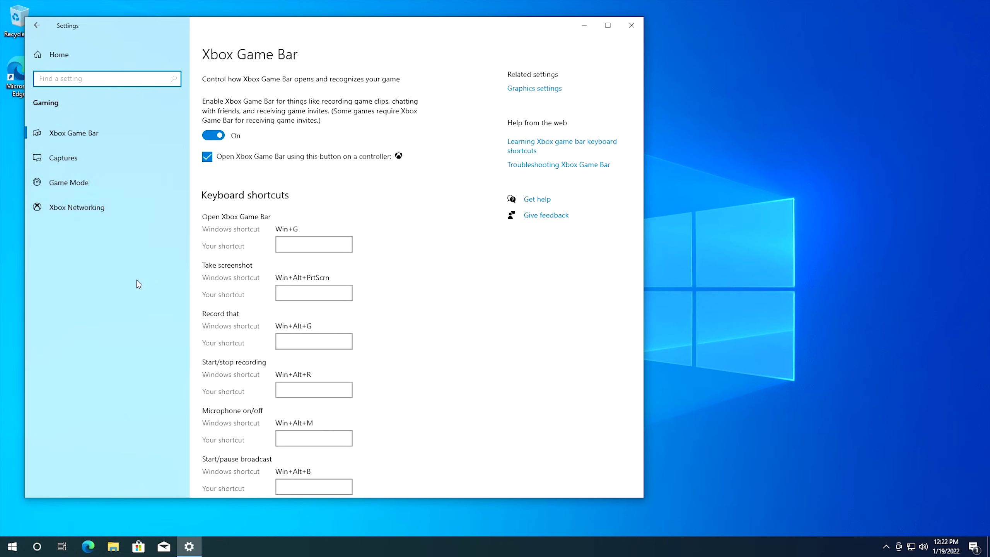
click(88, 158)
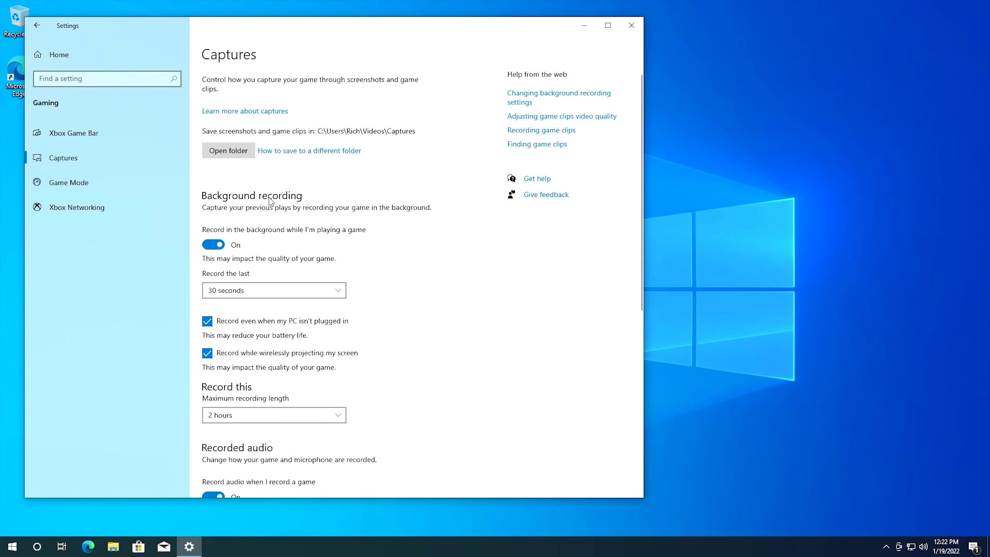
click(217, 246)
scroll(254, 253, down, 5)
scroll(263, 267, up, 5)
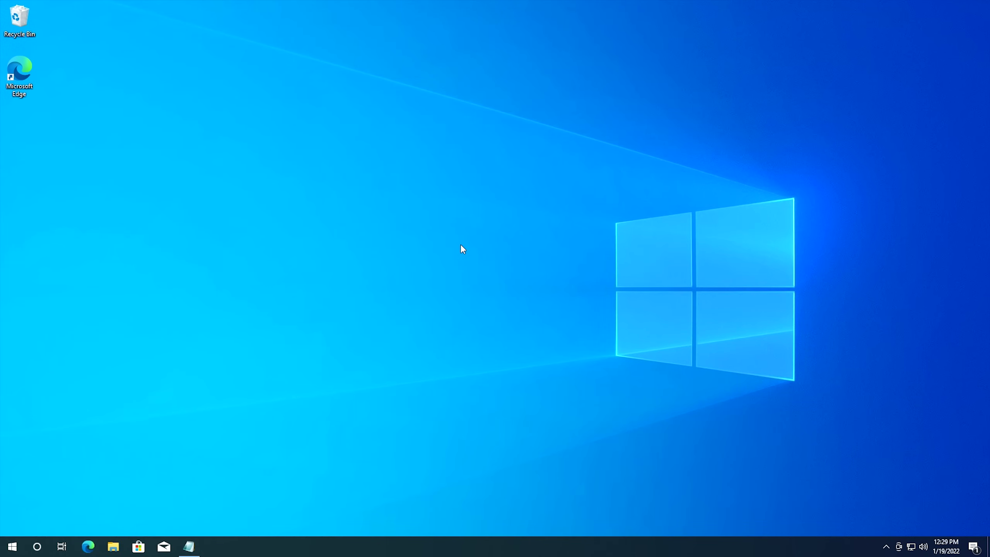
Create a New folder on the desktop
right_click(462, 249)
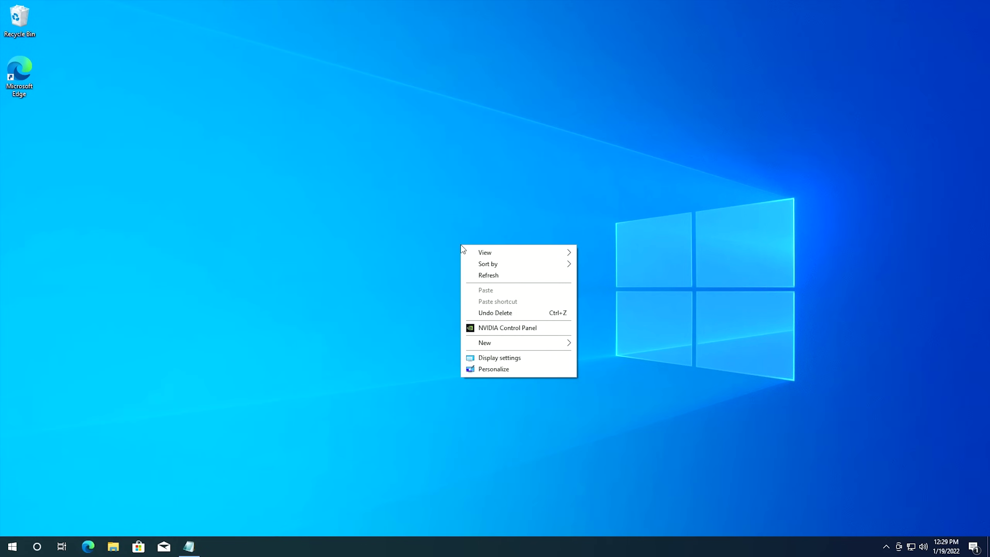
mouse_move(501, 347)
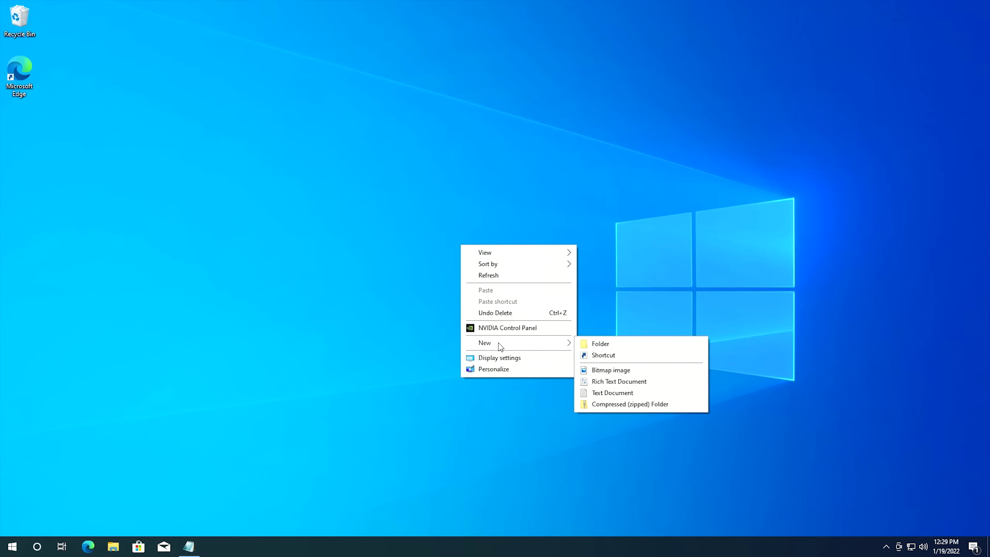
click(601, 344)
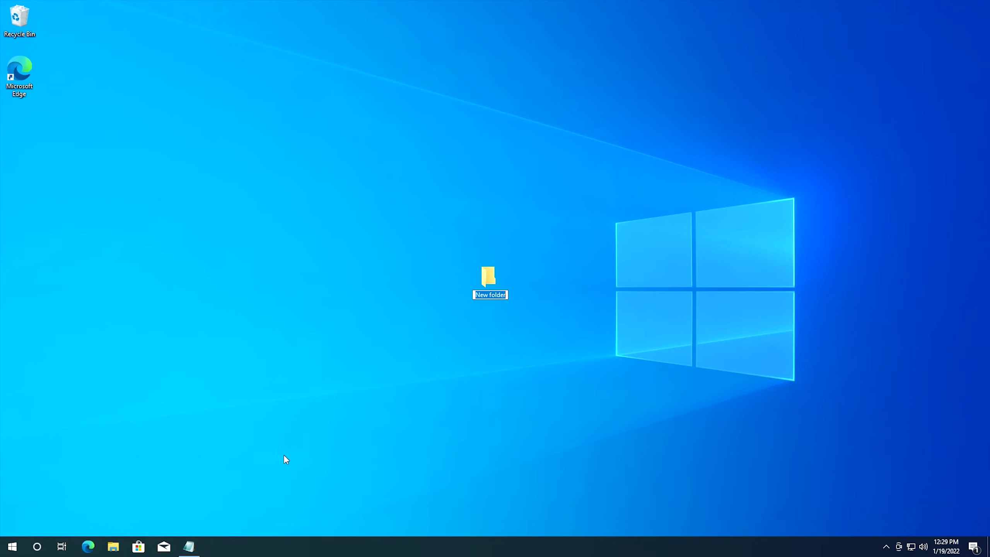
Copy the Settings.{ED7BA470-8E54-465E-825C-99712043E01C} line from the Notepad notes
click(189, 546)
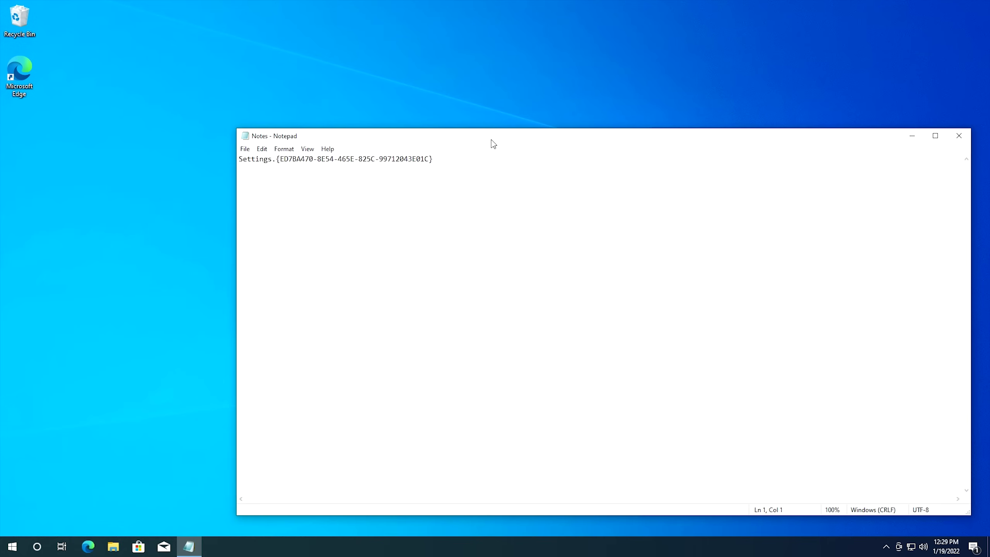
drag(492, 140, 573, 291)
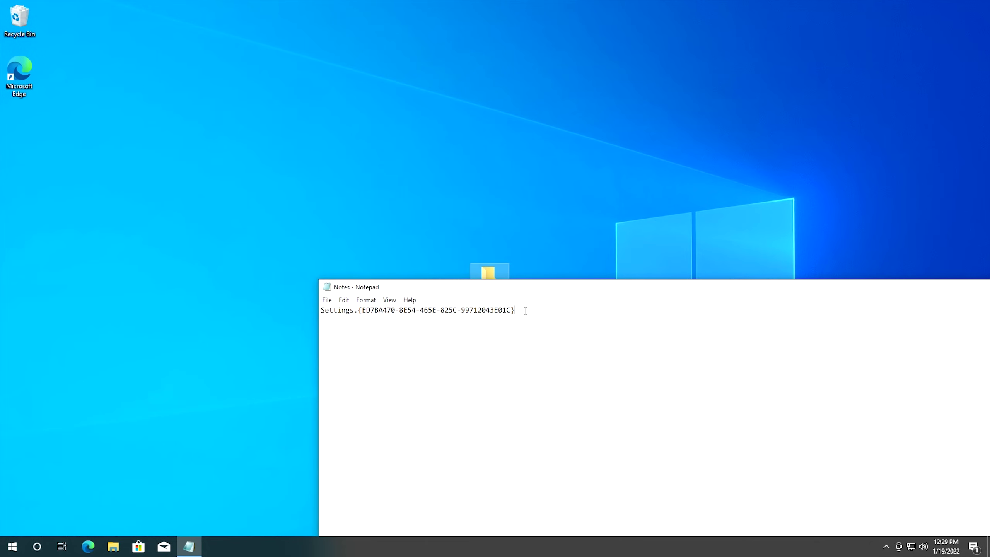
drag(420, 312, 325, 309)
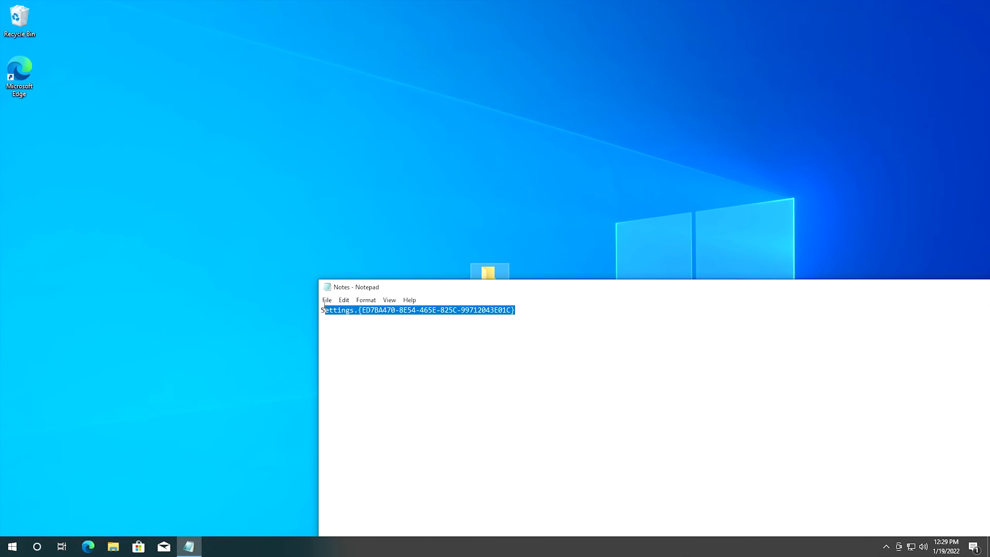
right_click(382, 311)
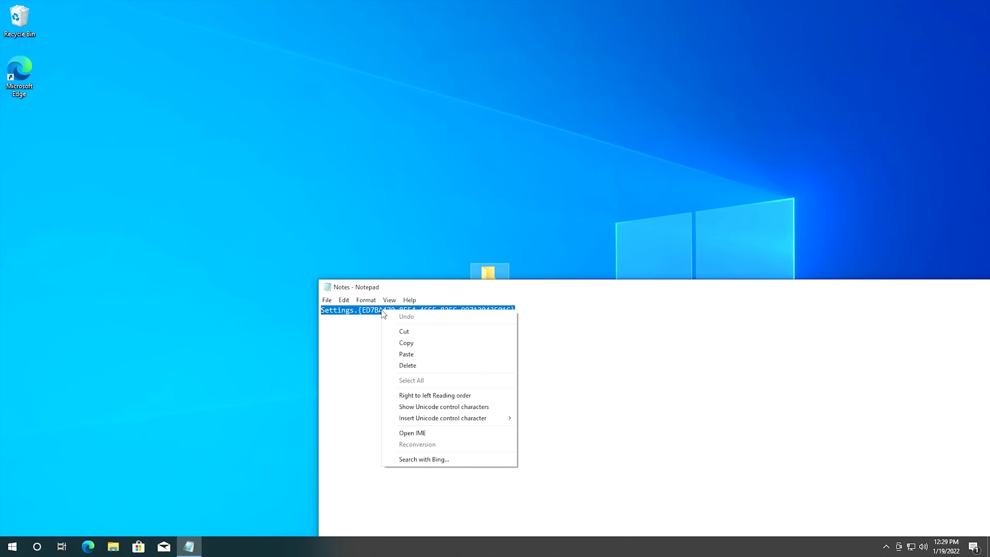
click(414, 343)
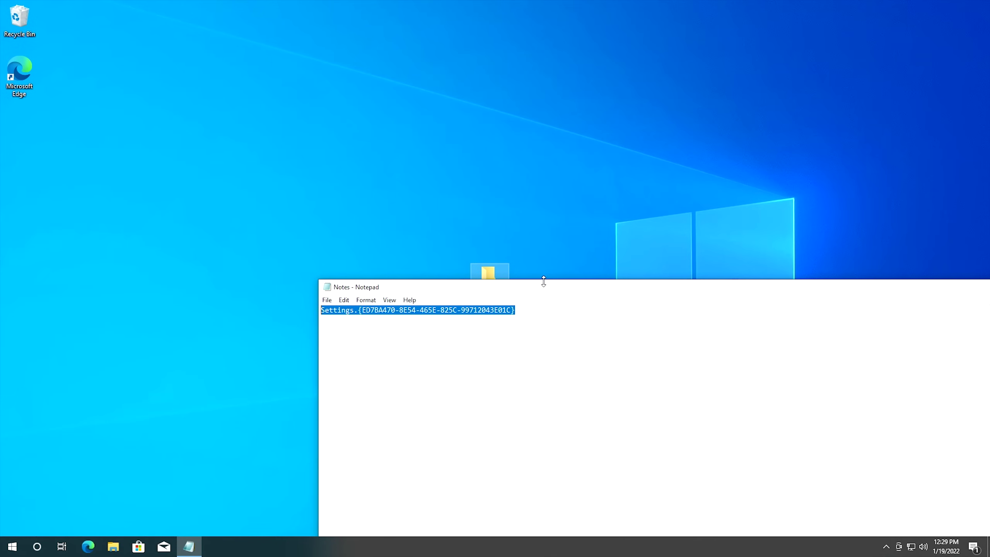
drag(544, 281, 391, 158)
Rename the desktop New folder by pasting the copied GUID as its name
click(835, 162)
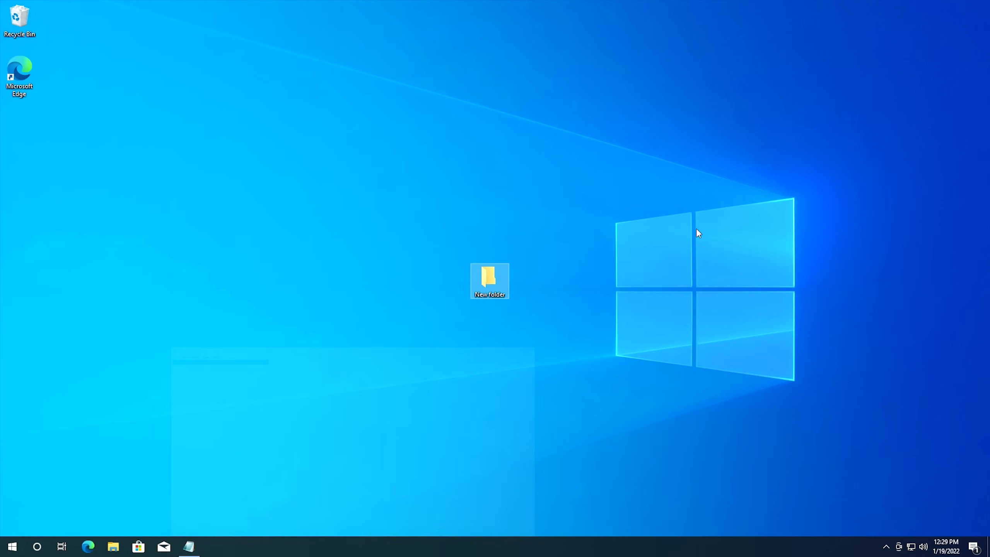
right_click(494, 283)
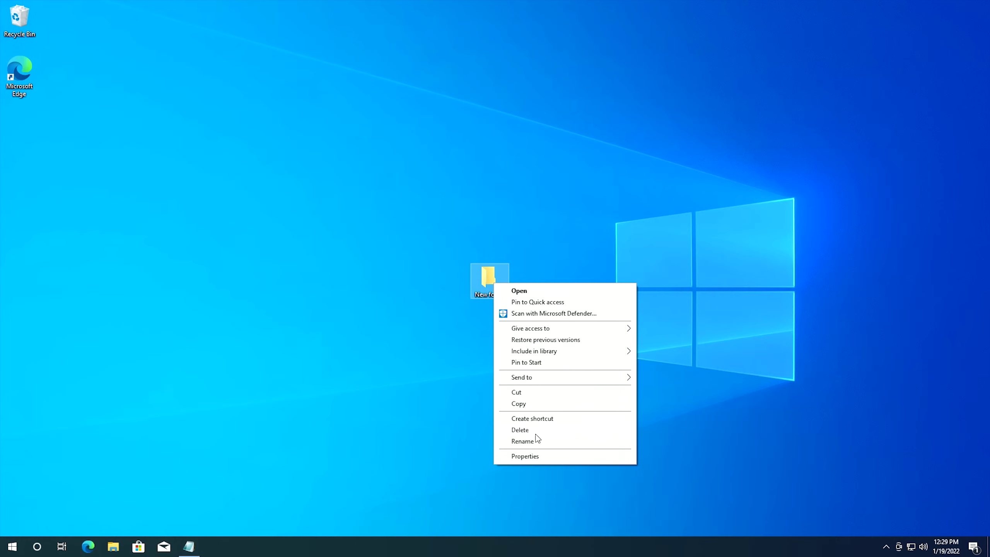
click(539, 440)
right_click(488, 293)
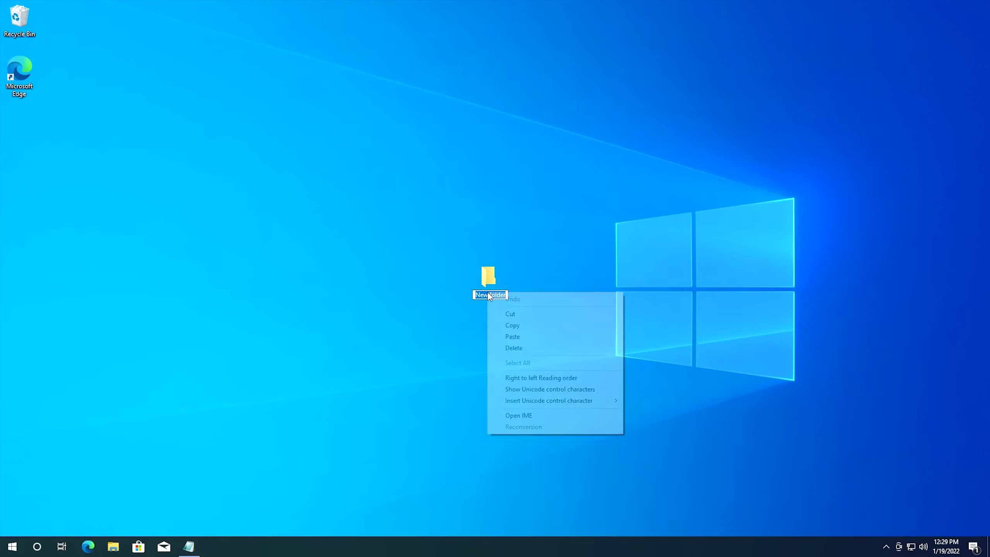
click(522, 336)
key(Return)
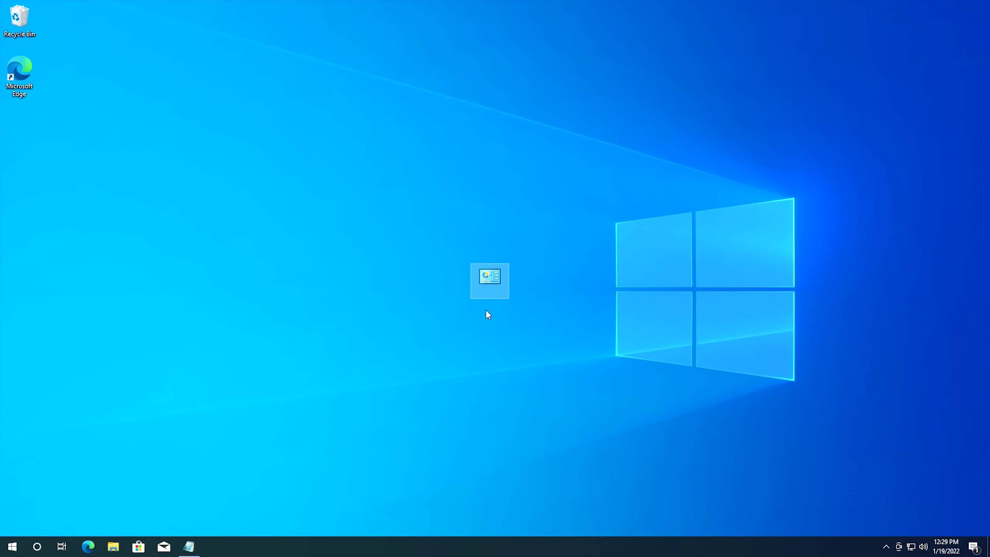
Open the God Mode folder and scroll through its list of 203 settings items
double_click(488, 276)
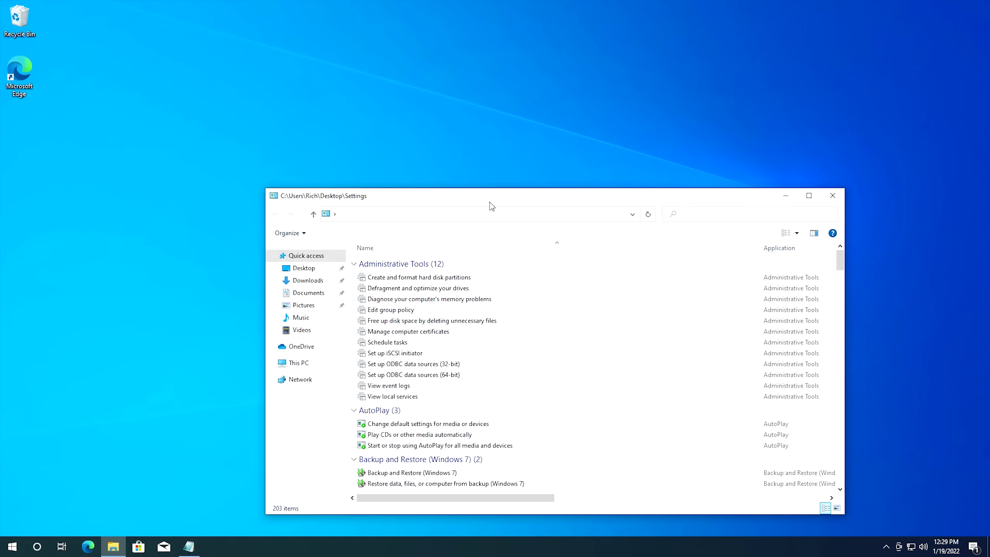
drag(489, 202, 444, 130)
scroll(469, 258, down, 10)
scroll(479, 287, down, 15)
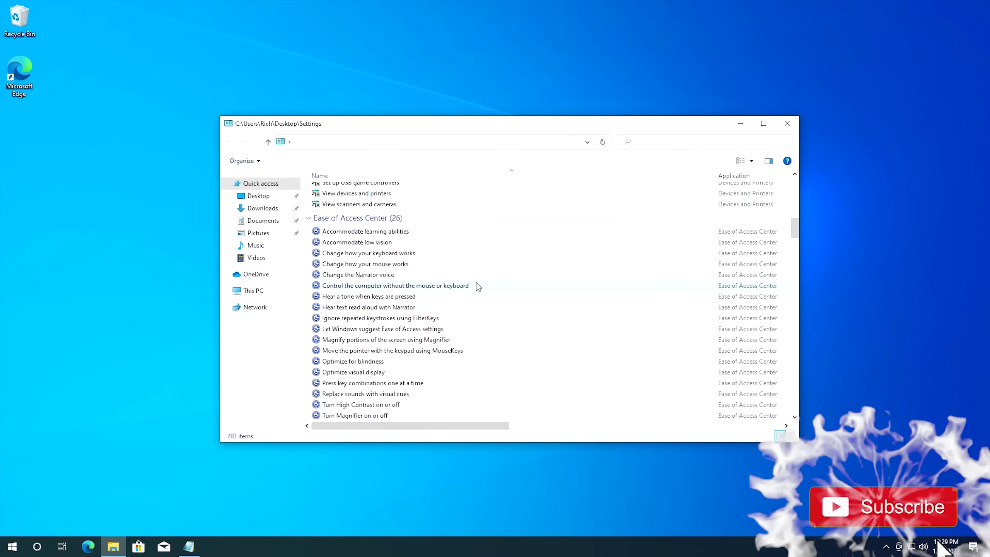
scroll(479, 286, down, 7)
scroll(479, 287, down, 10)
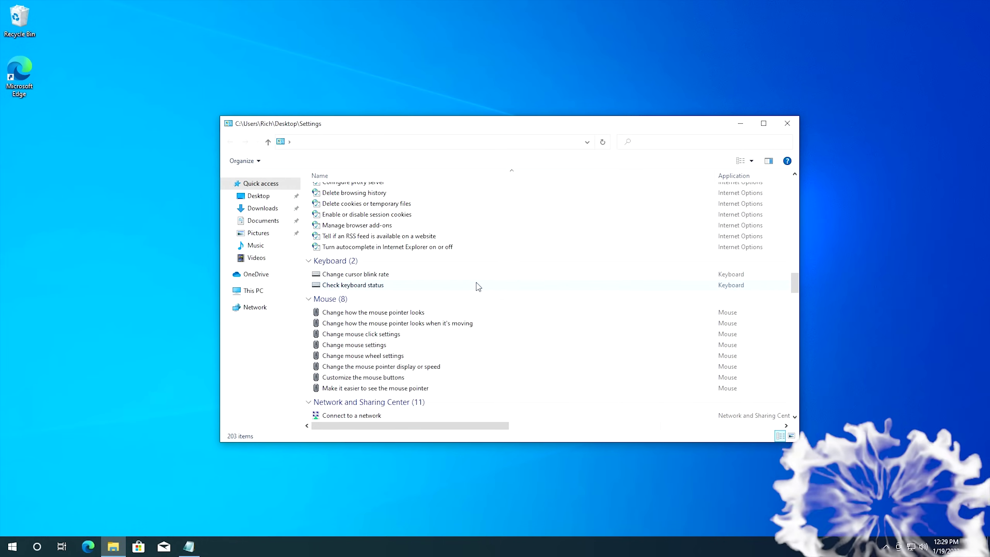
scroll(478, 287, down, 10)
scroll(479, 287, down, 10)
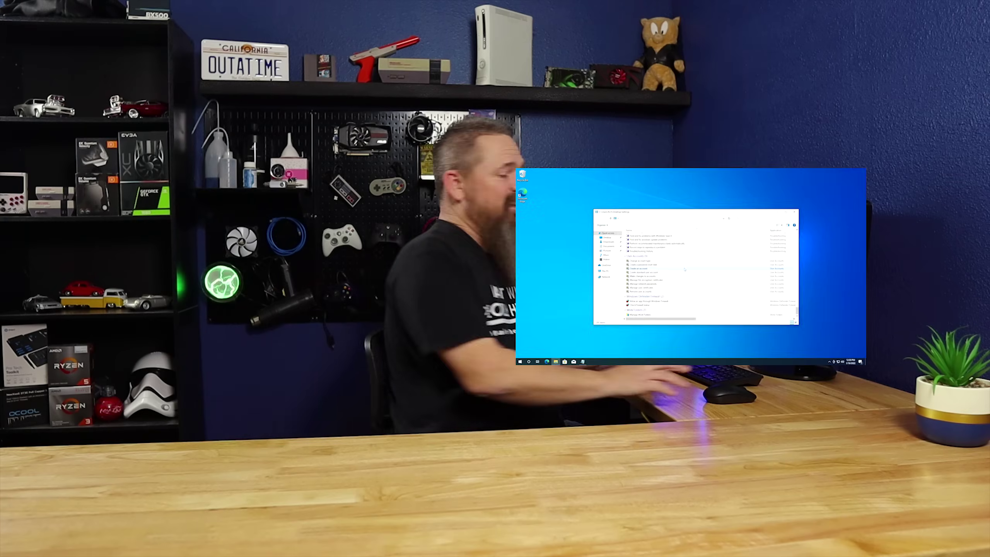